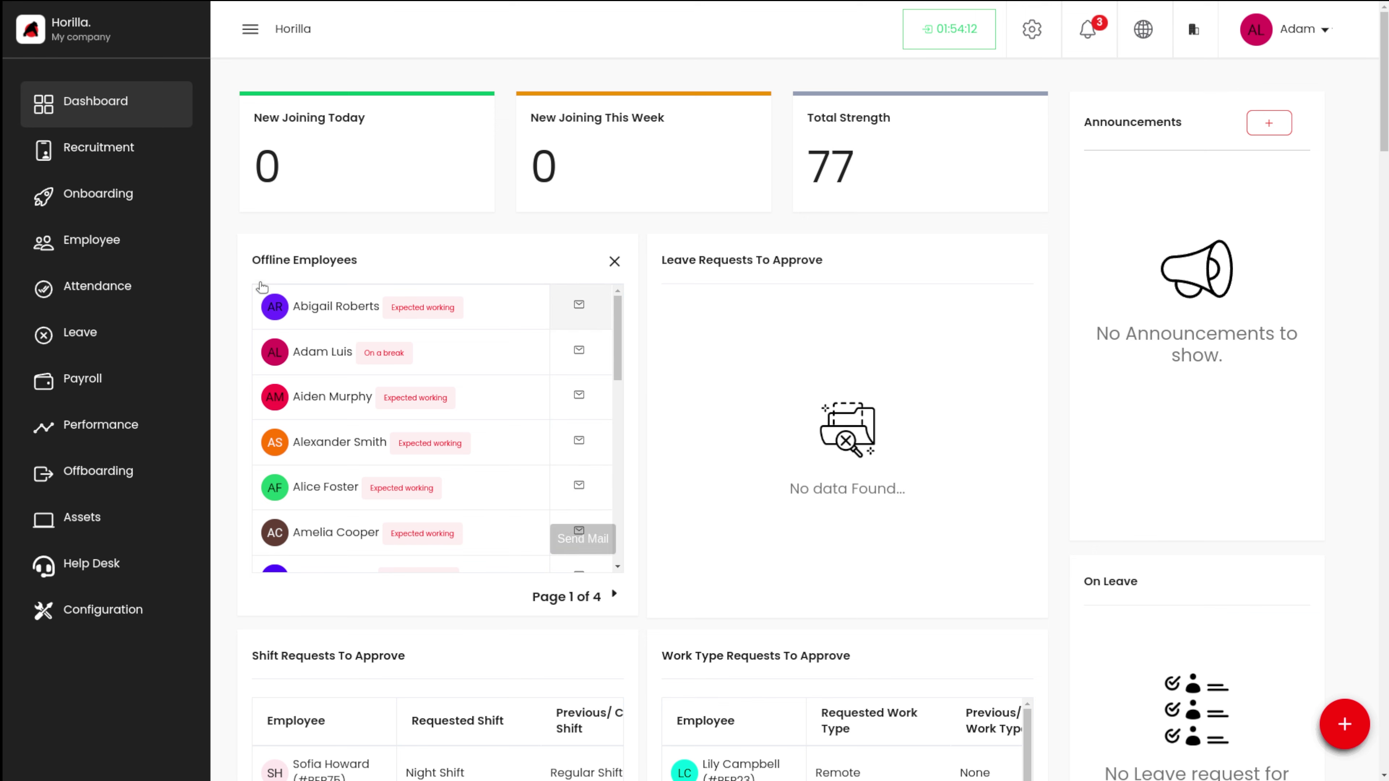
Expand the Recruitment section in the sidebar to list its pages
click(84, 158)
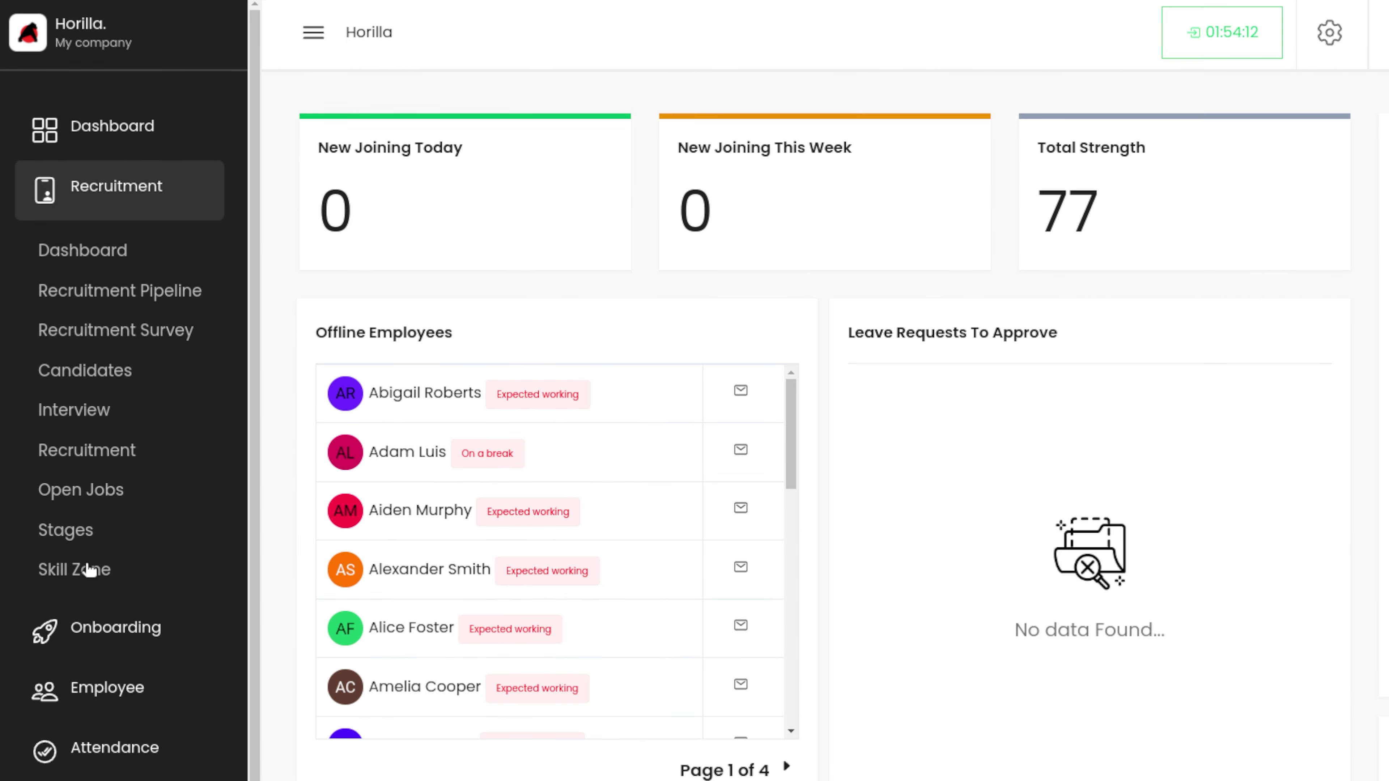
click(100, 564)
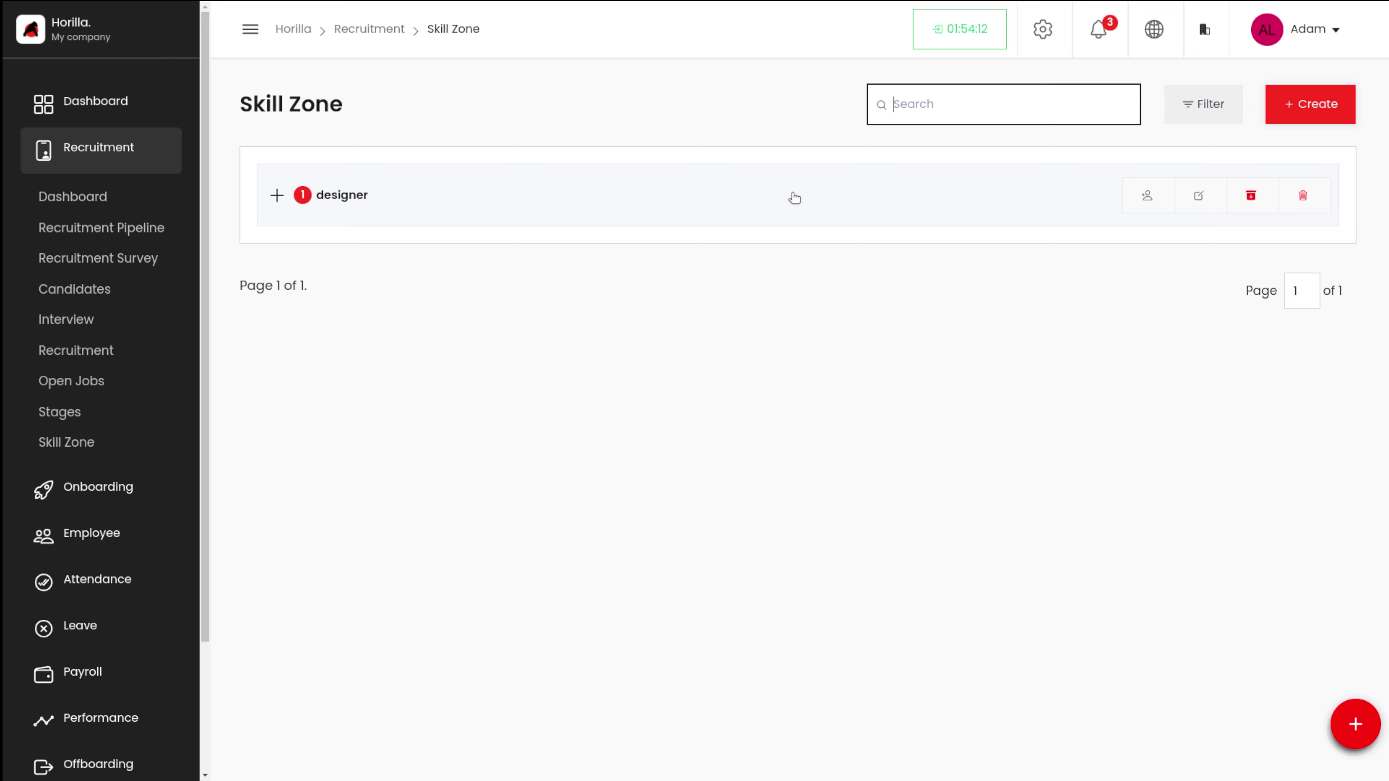
click(374, 220)
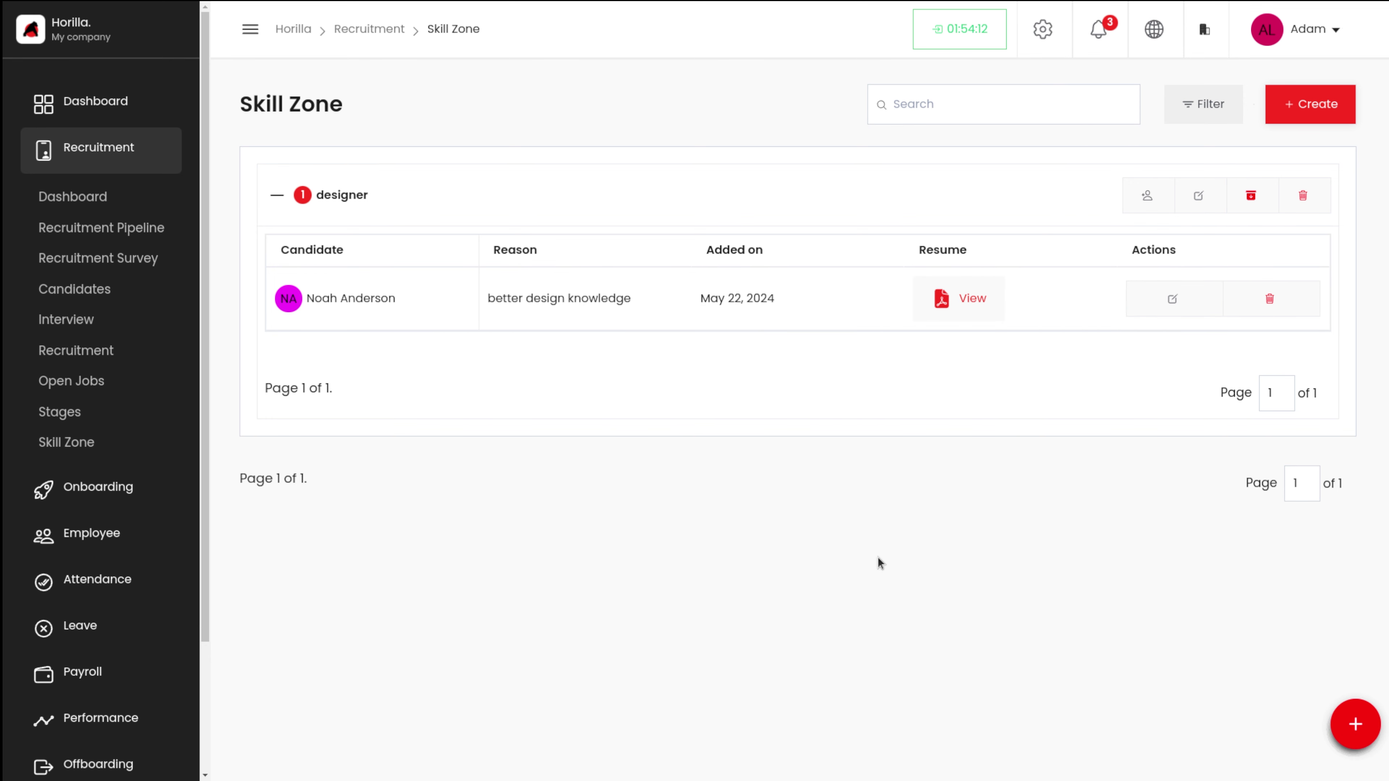
click(378, 196)
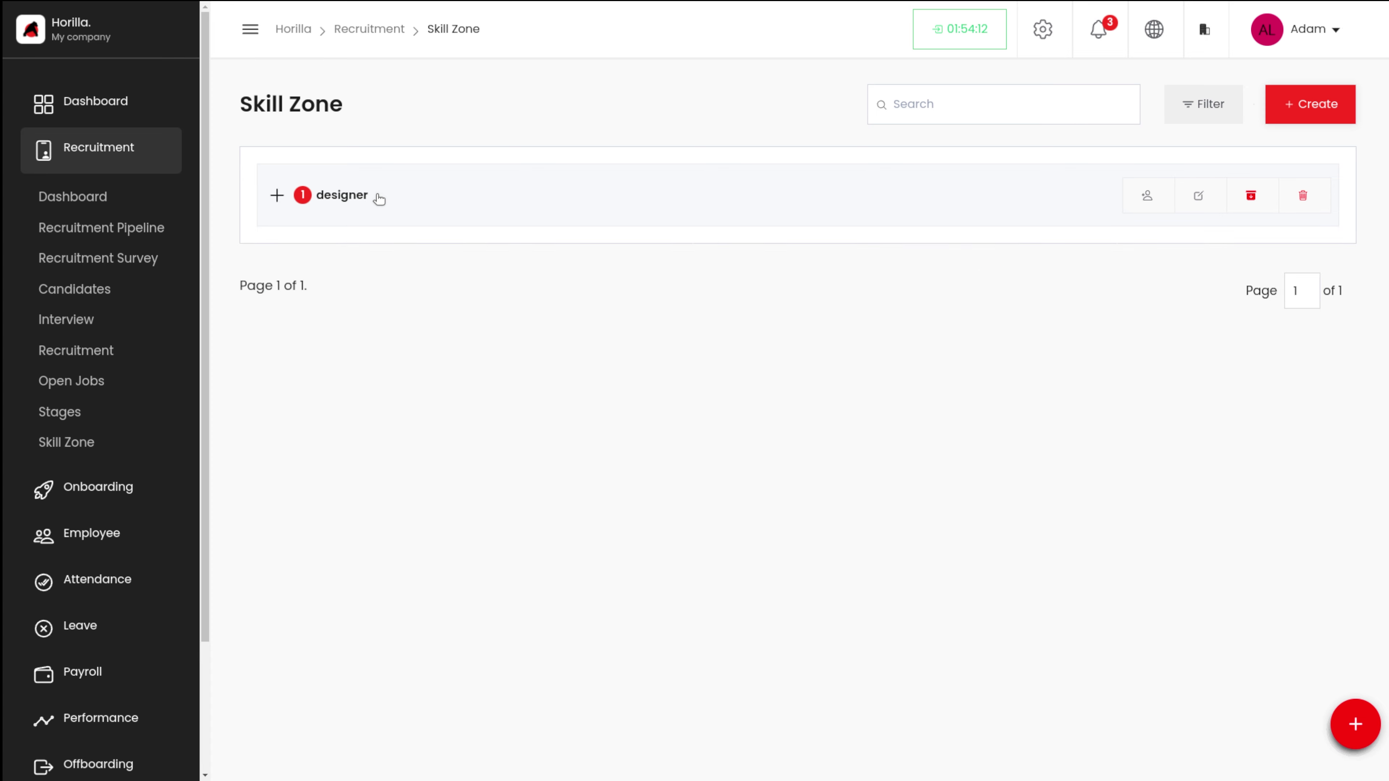
Create a 'Marketing' skill zone described as 'This is for marketing skill'
click(1328, 111)
click(723, 185)
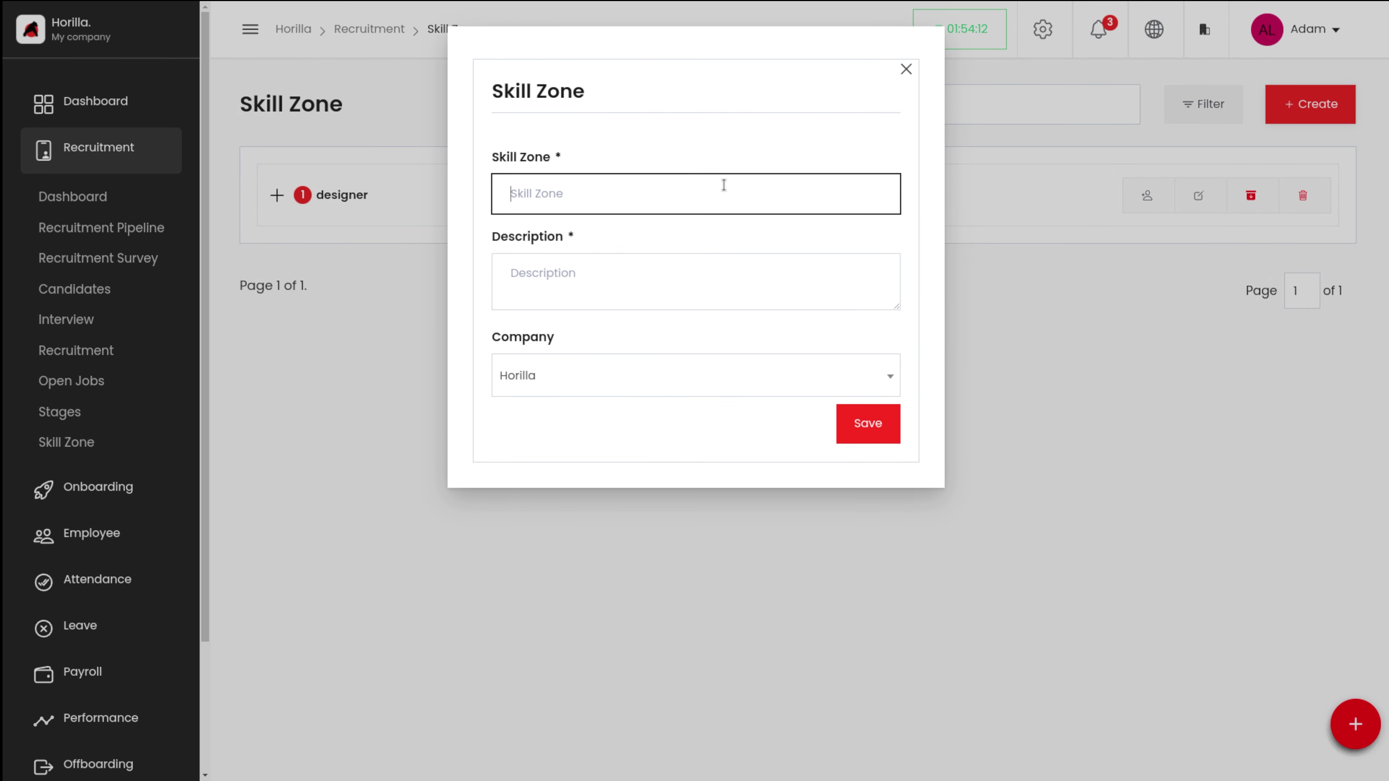
text(Marketing)
click(608, 276)
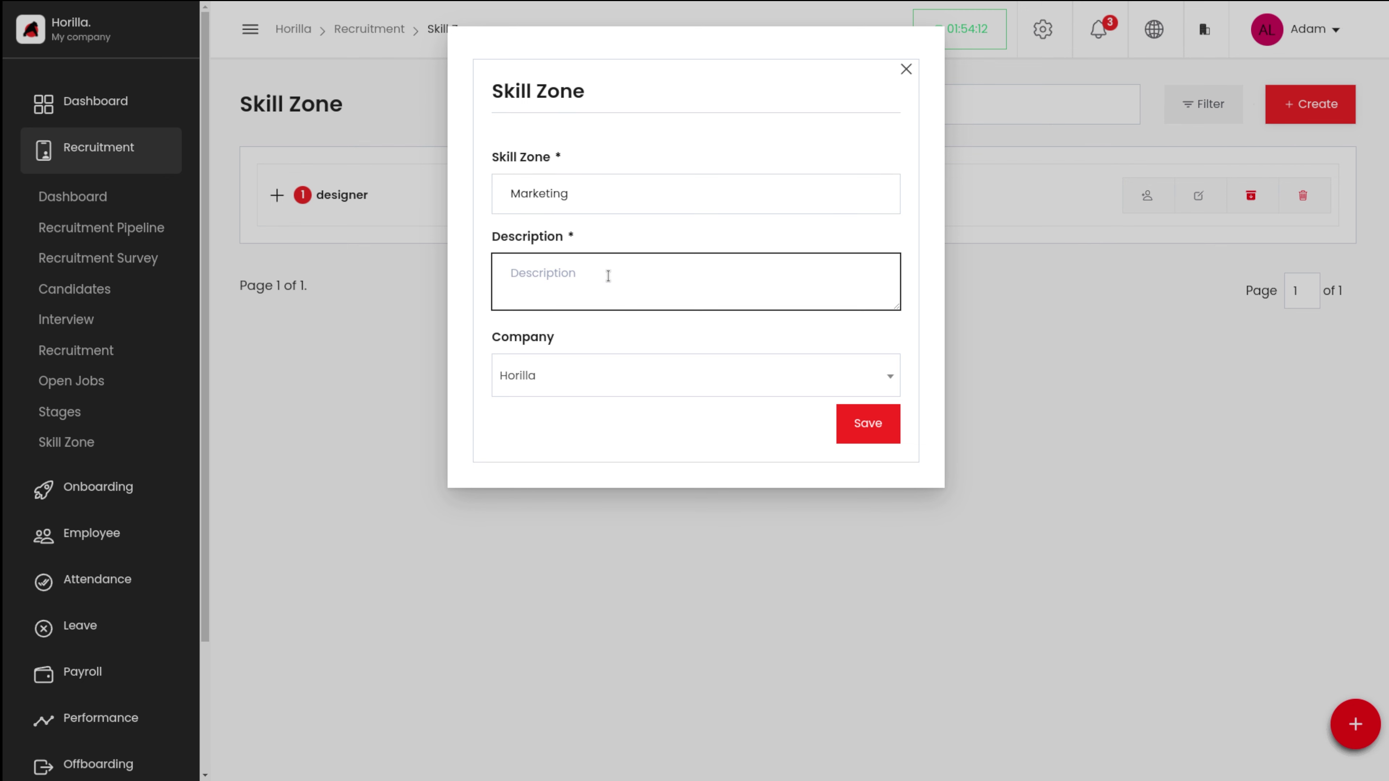
text(This is for marketing skill)
click(855, 426)
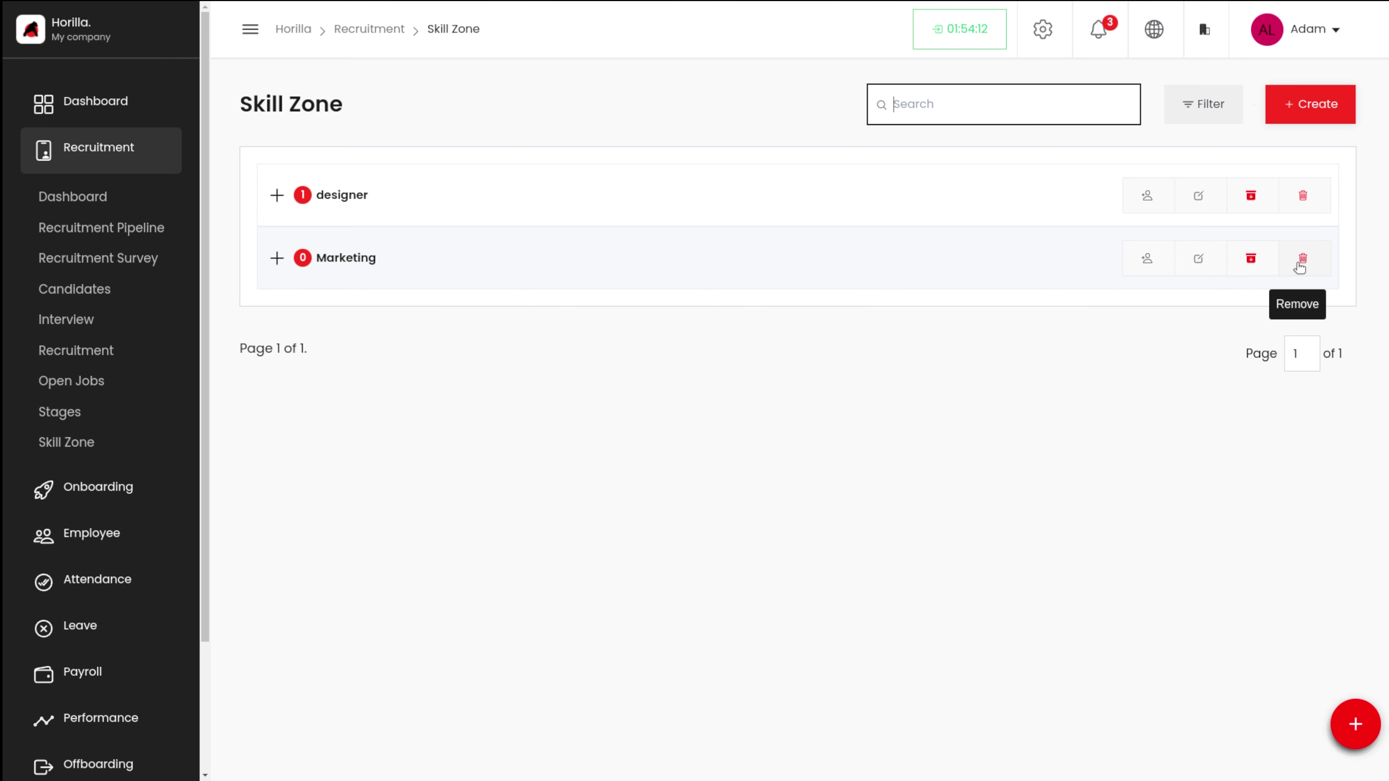
Add the chosen candidate to Marketing with the reason 'She has good communication'
click(1146, 268)
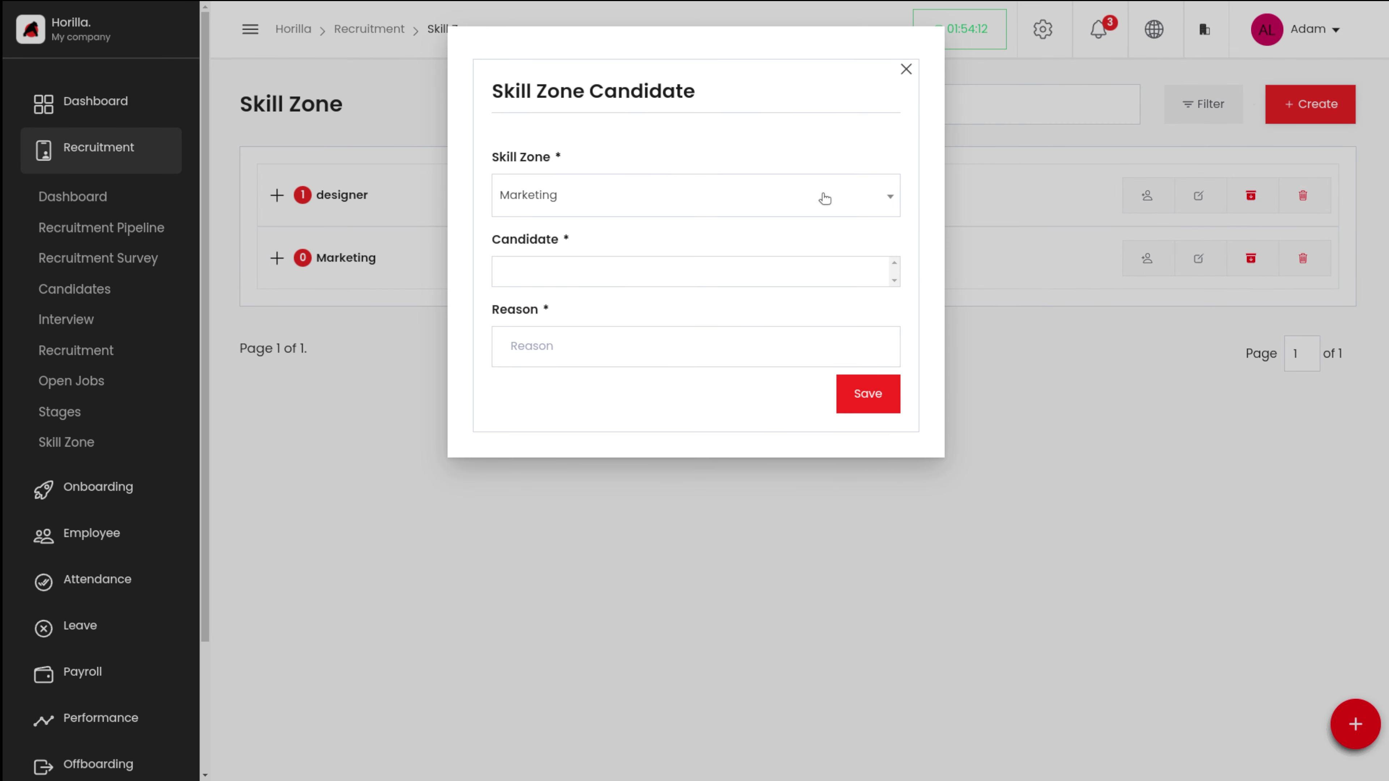
click(670, 272)
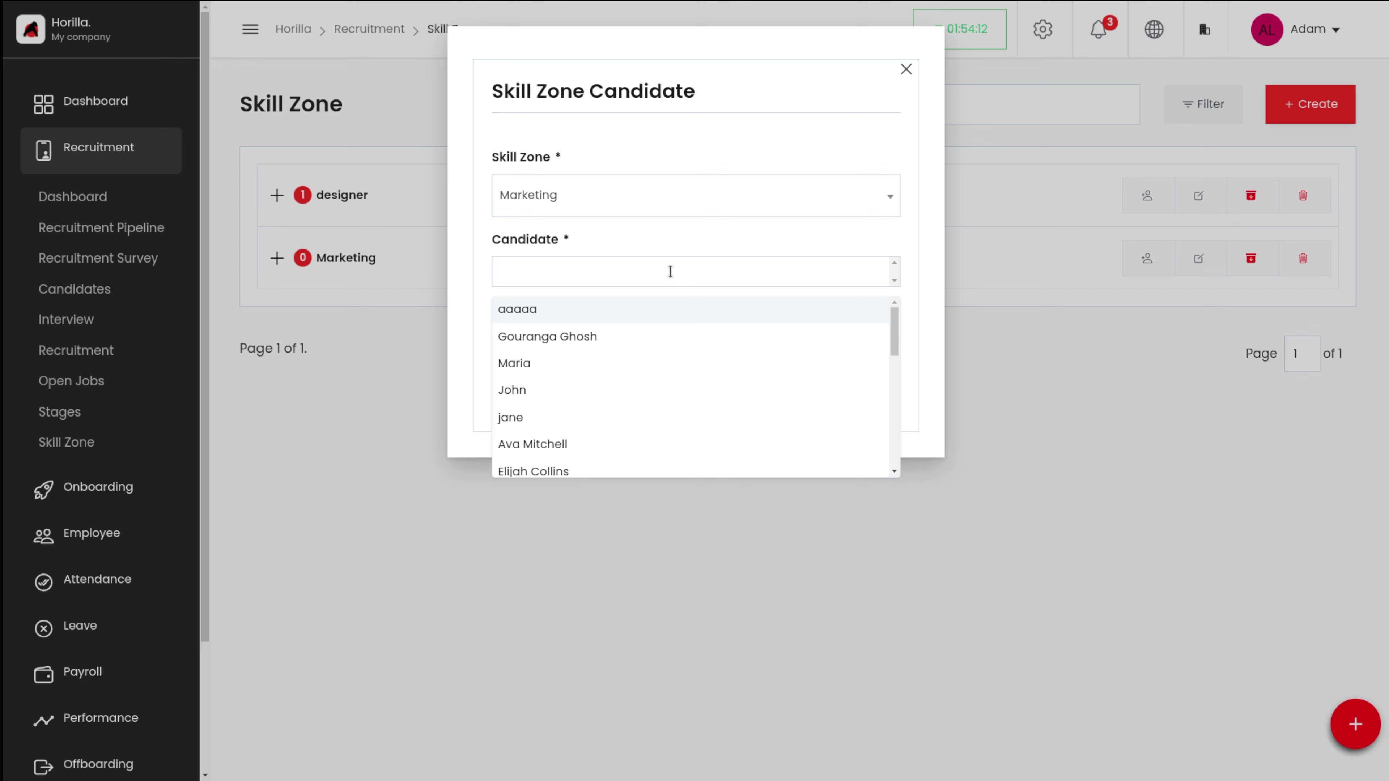
click(564, 362)
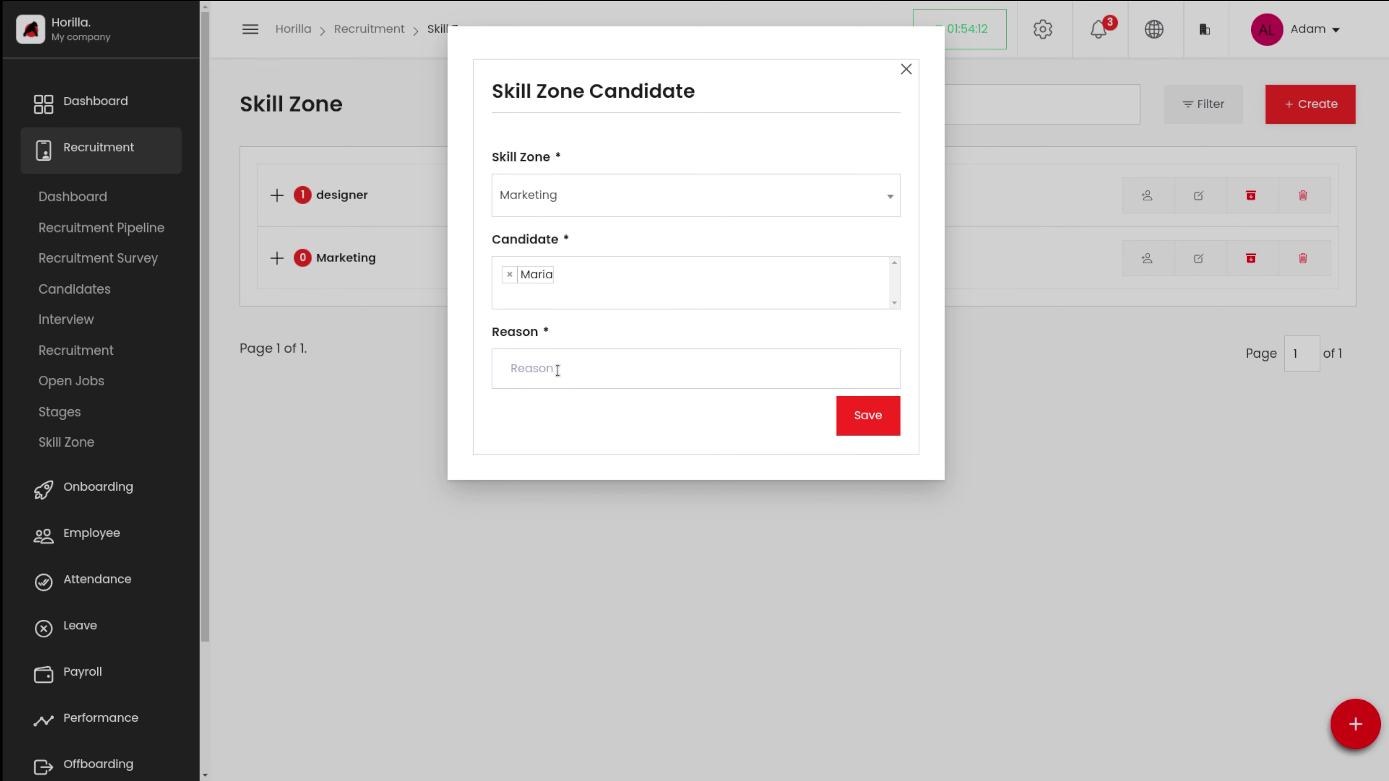
click(557, 370)
key(Escape)
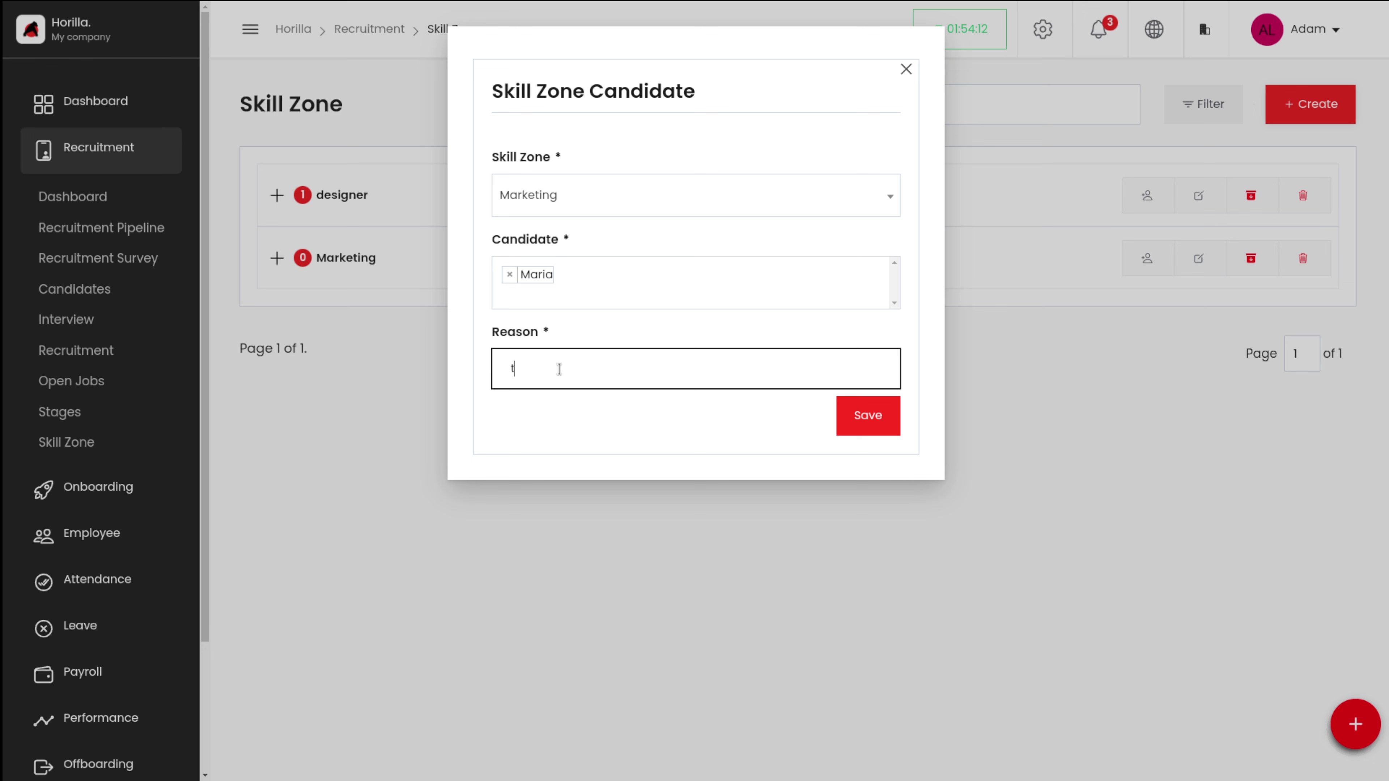
text(SH)
text(he)
text( has good communication)
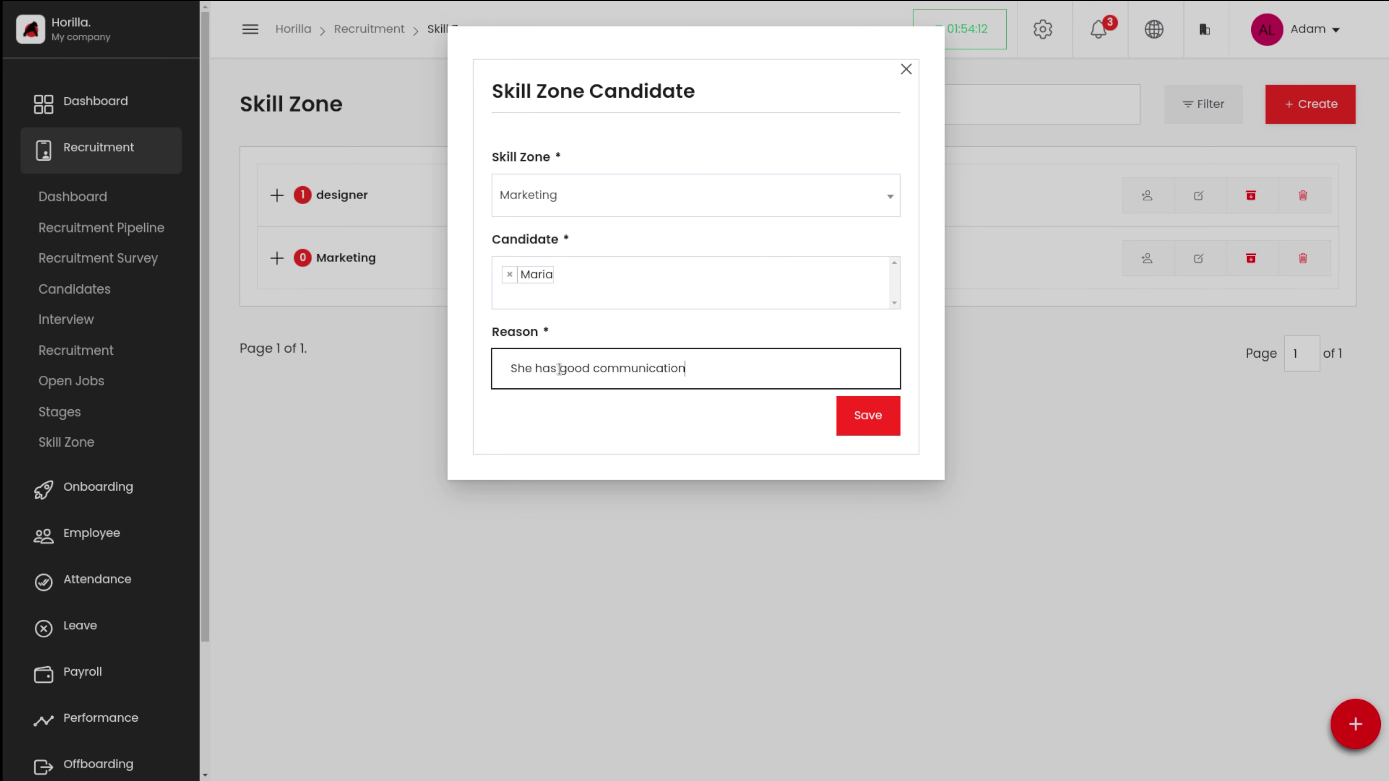
click(876, 415)
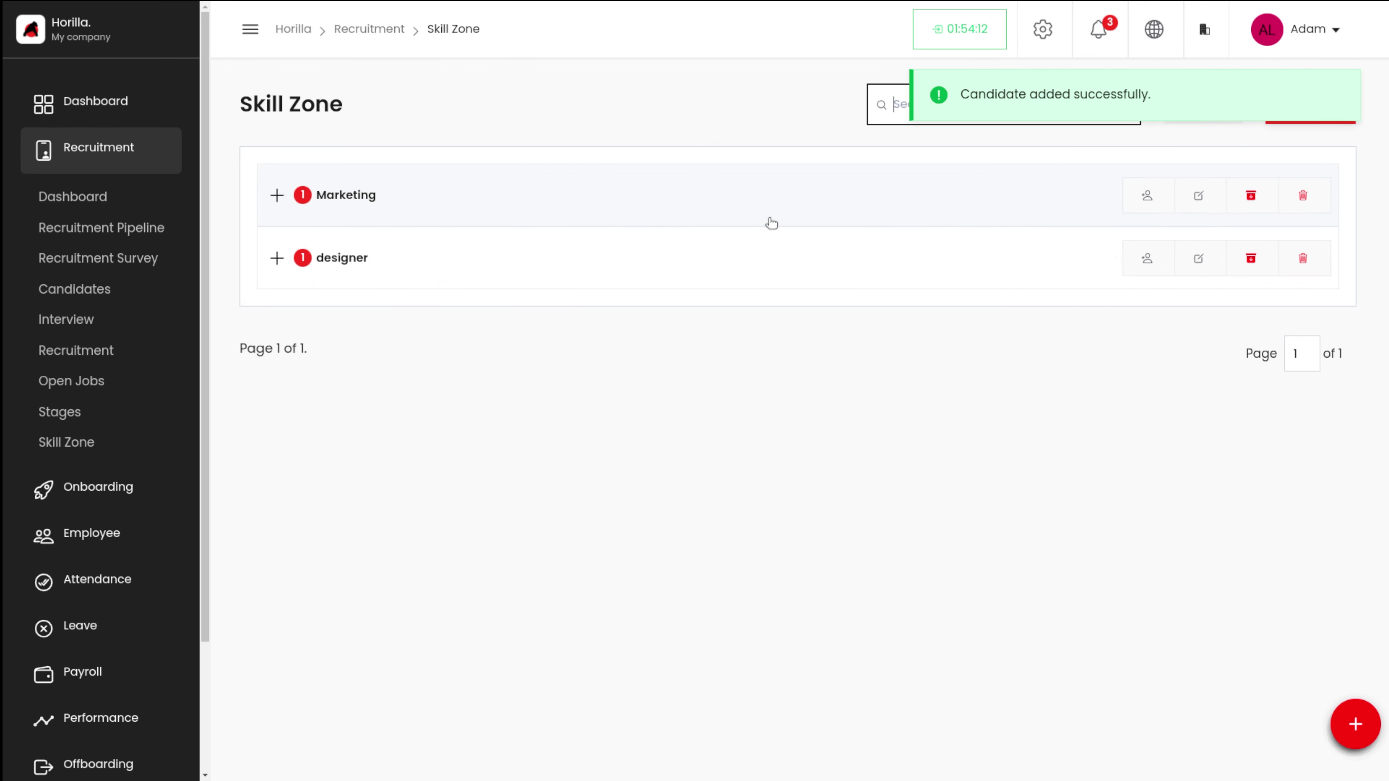
click(595, 216)
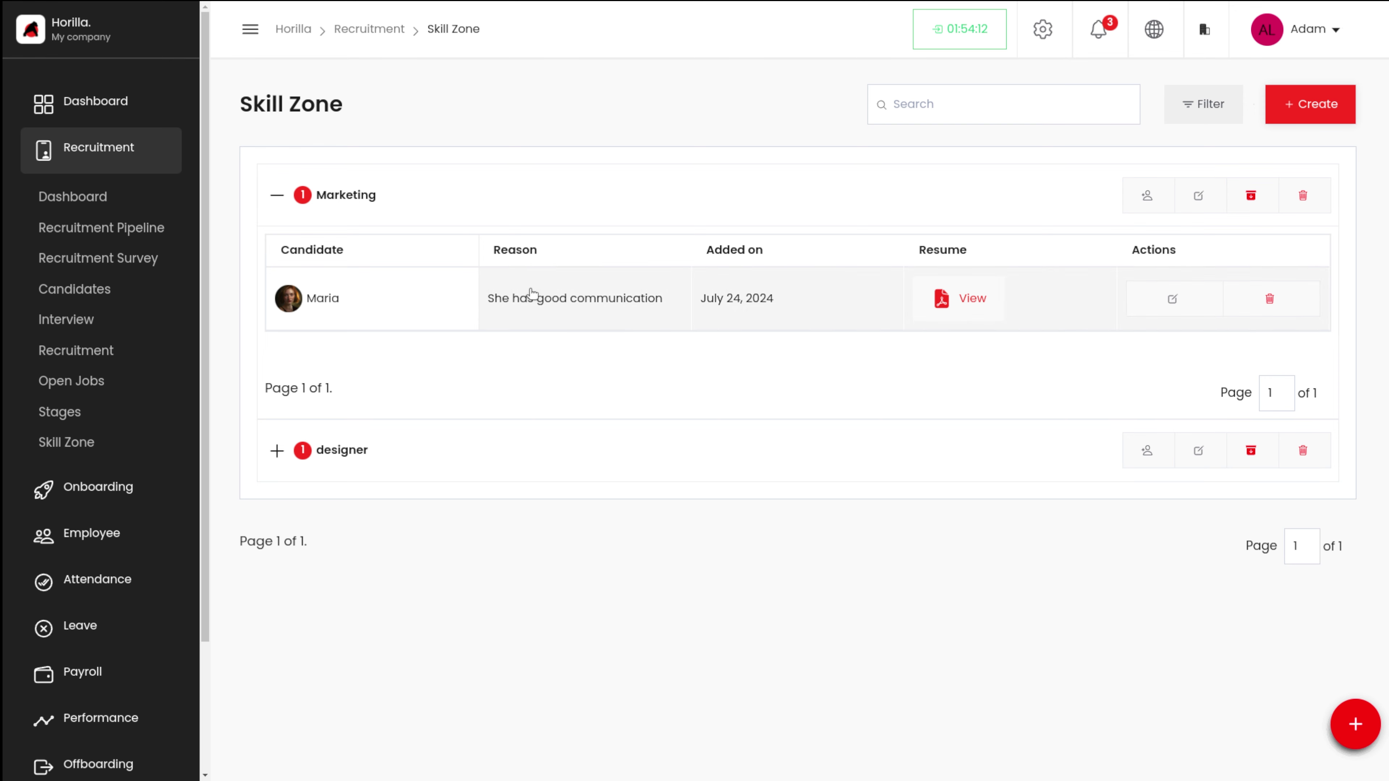
click(429, 195)
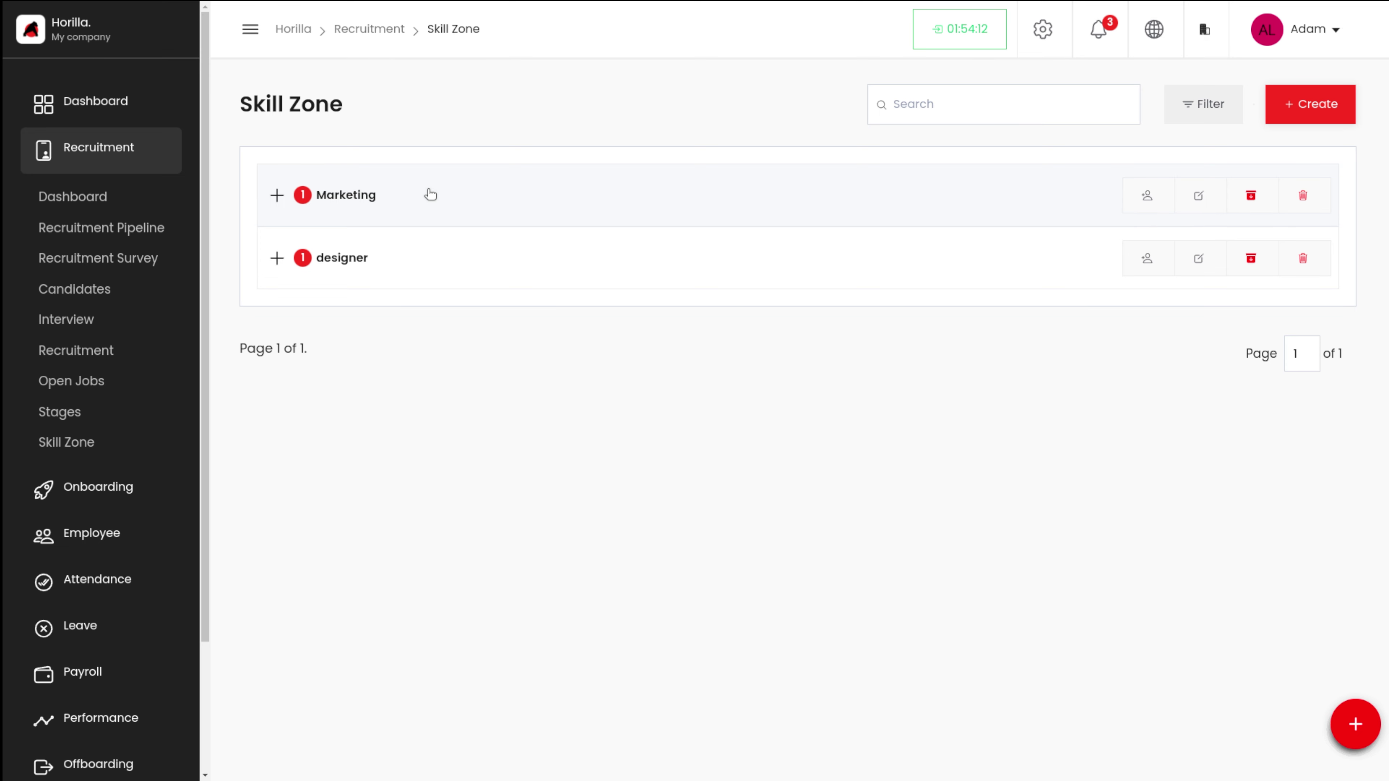
click(1192, 200)
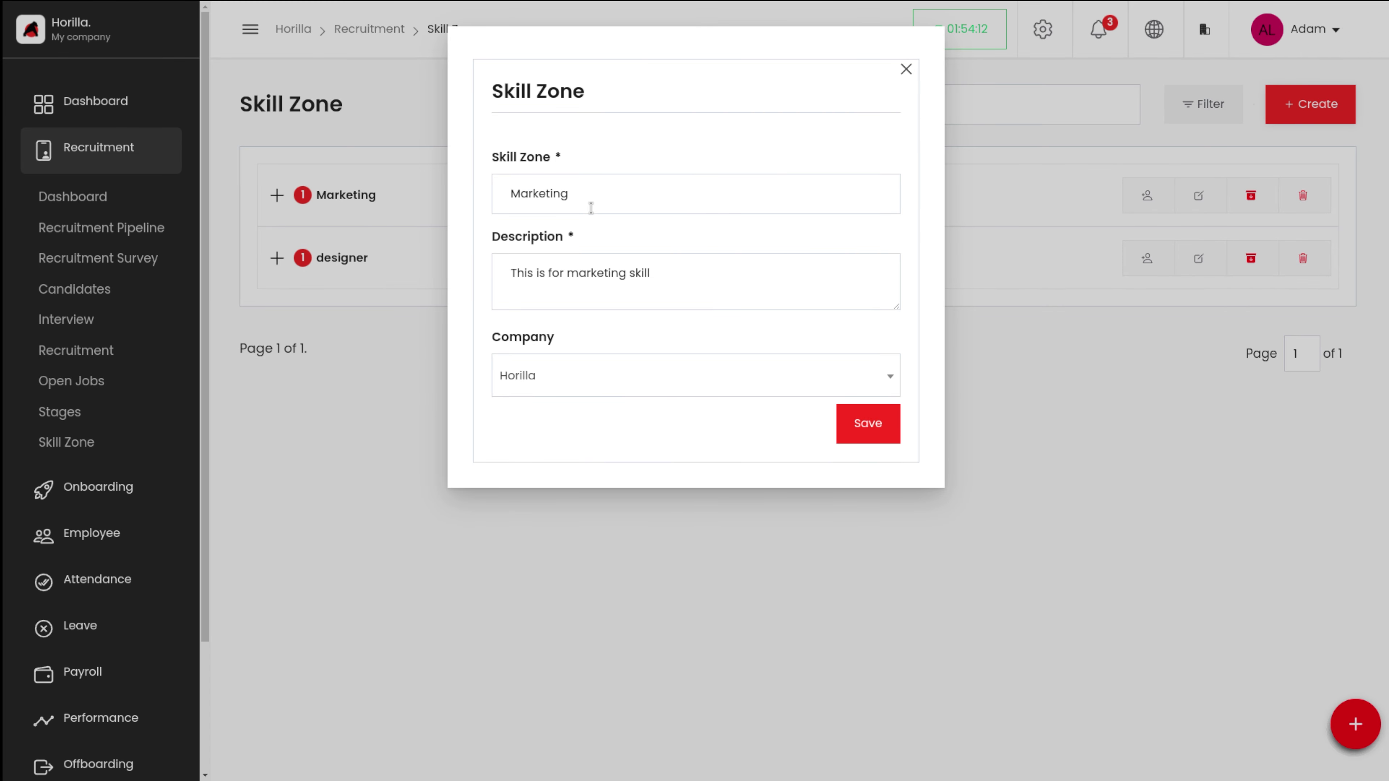
click(888, 437)
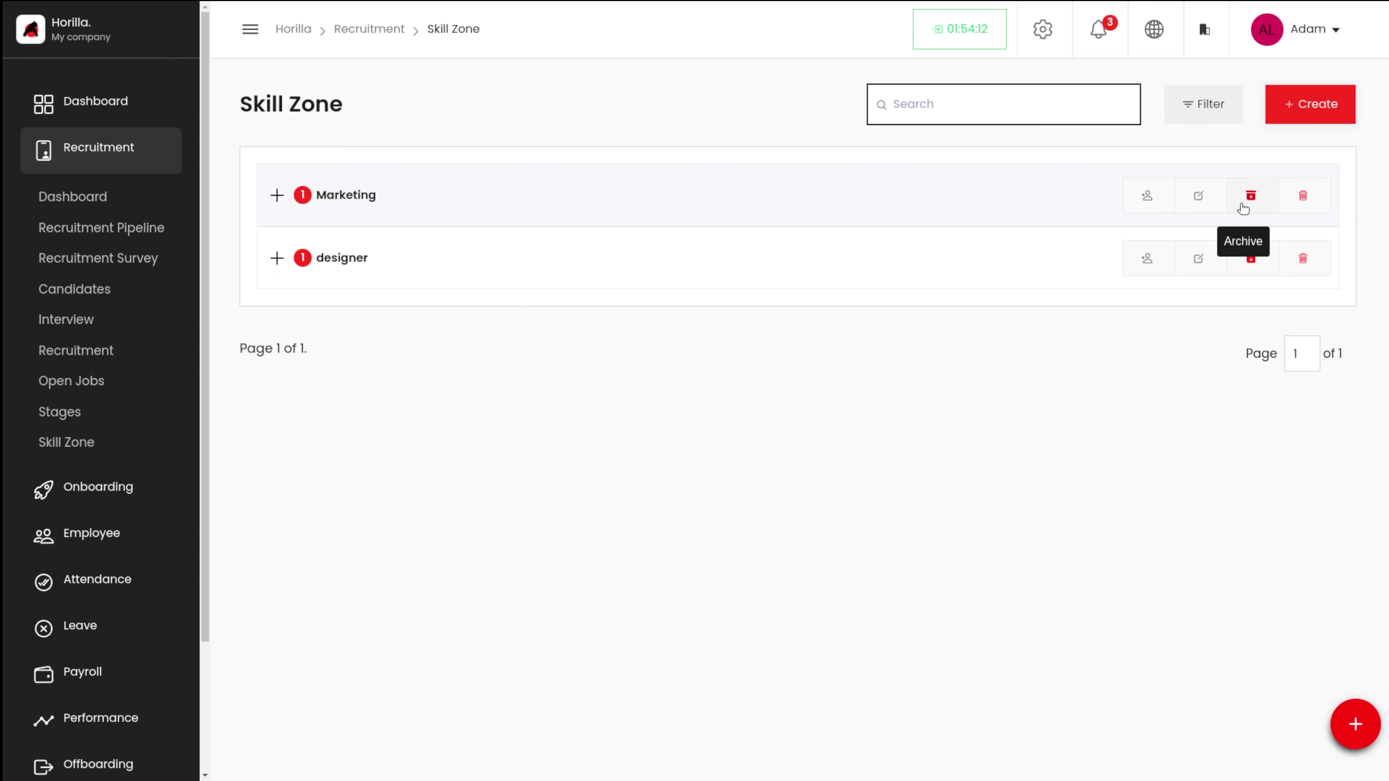
click(1258, 204)
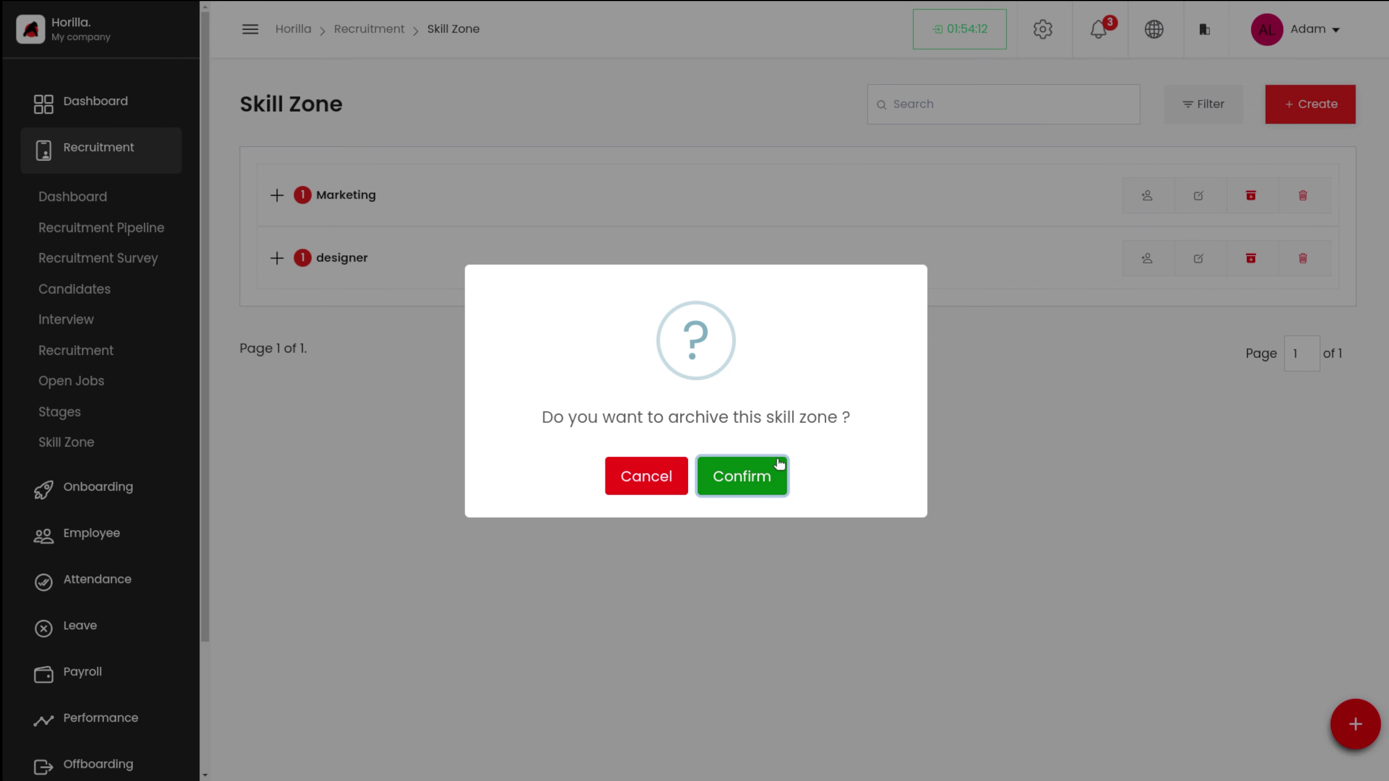
click(647, 479)
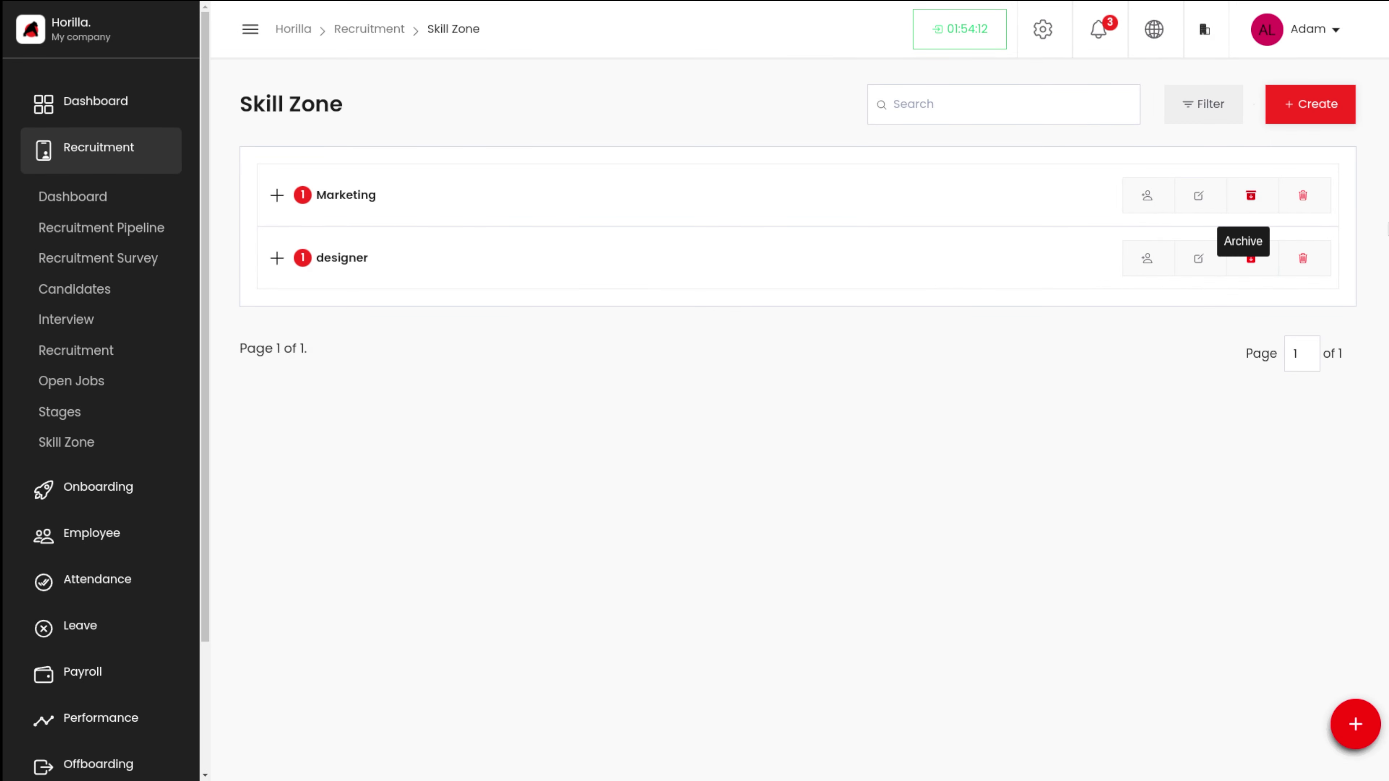
click(1304, 197)
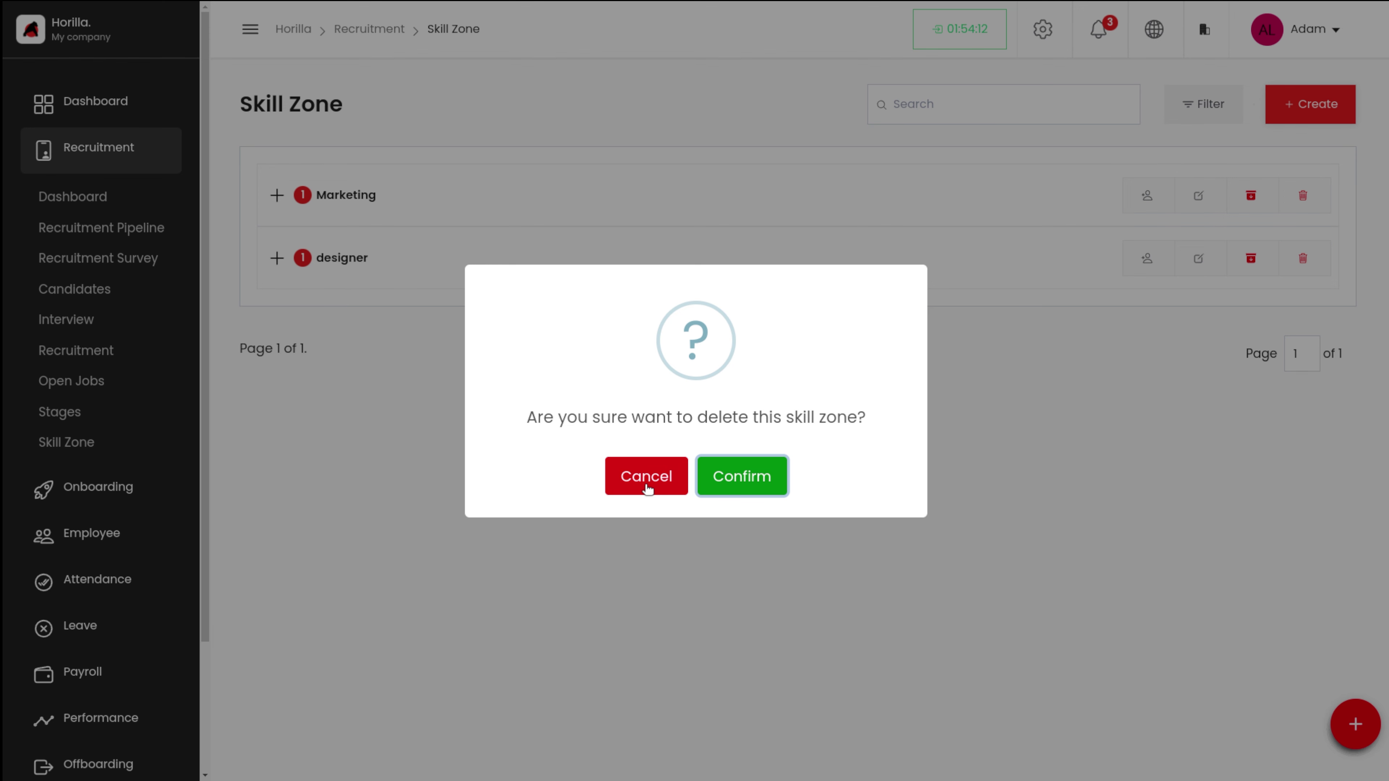
click(1010, 425)
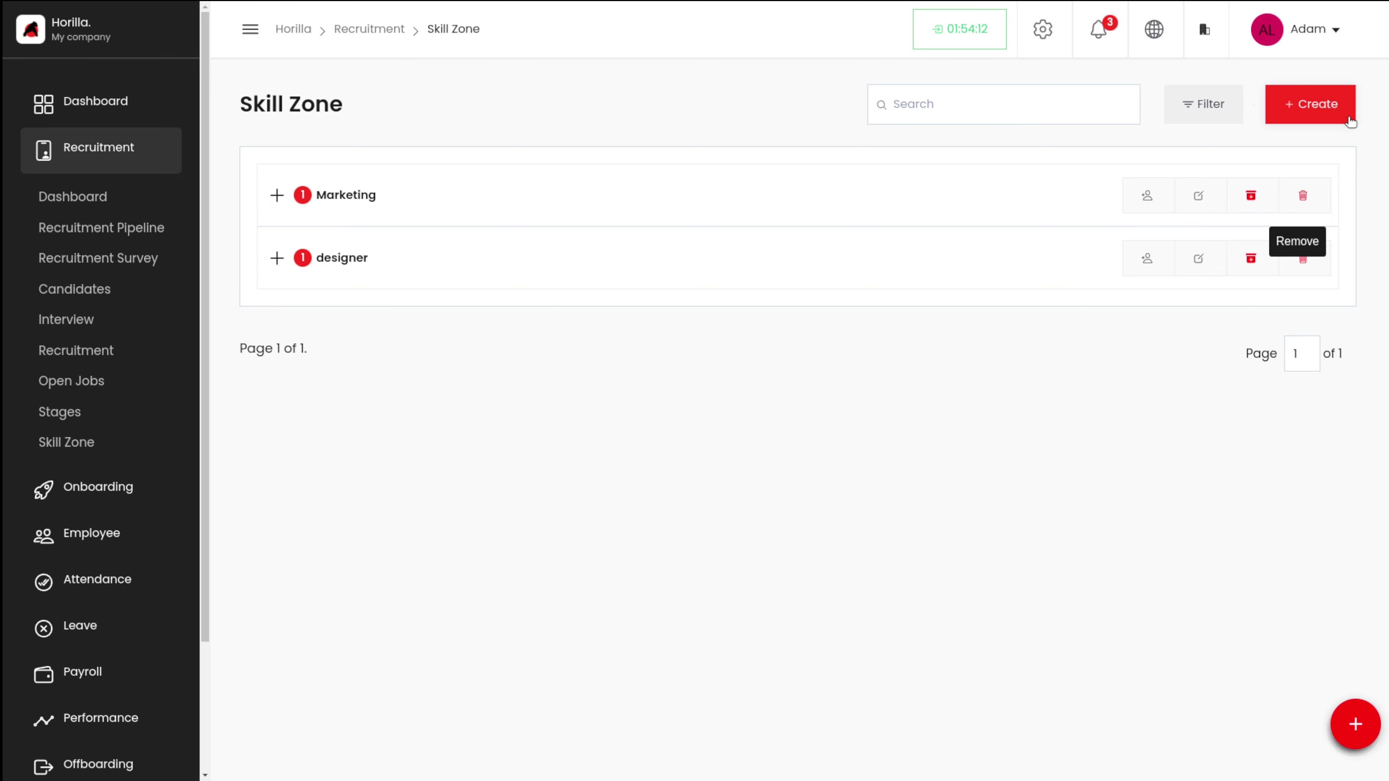
Open the Recruitment Pipeline and bring the Initial stage candidates' row actions into view
click(1216, 103)
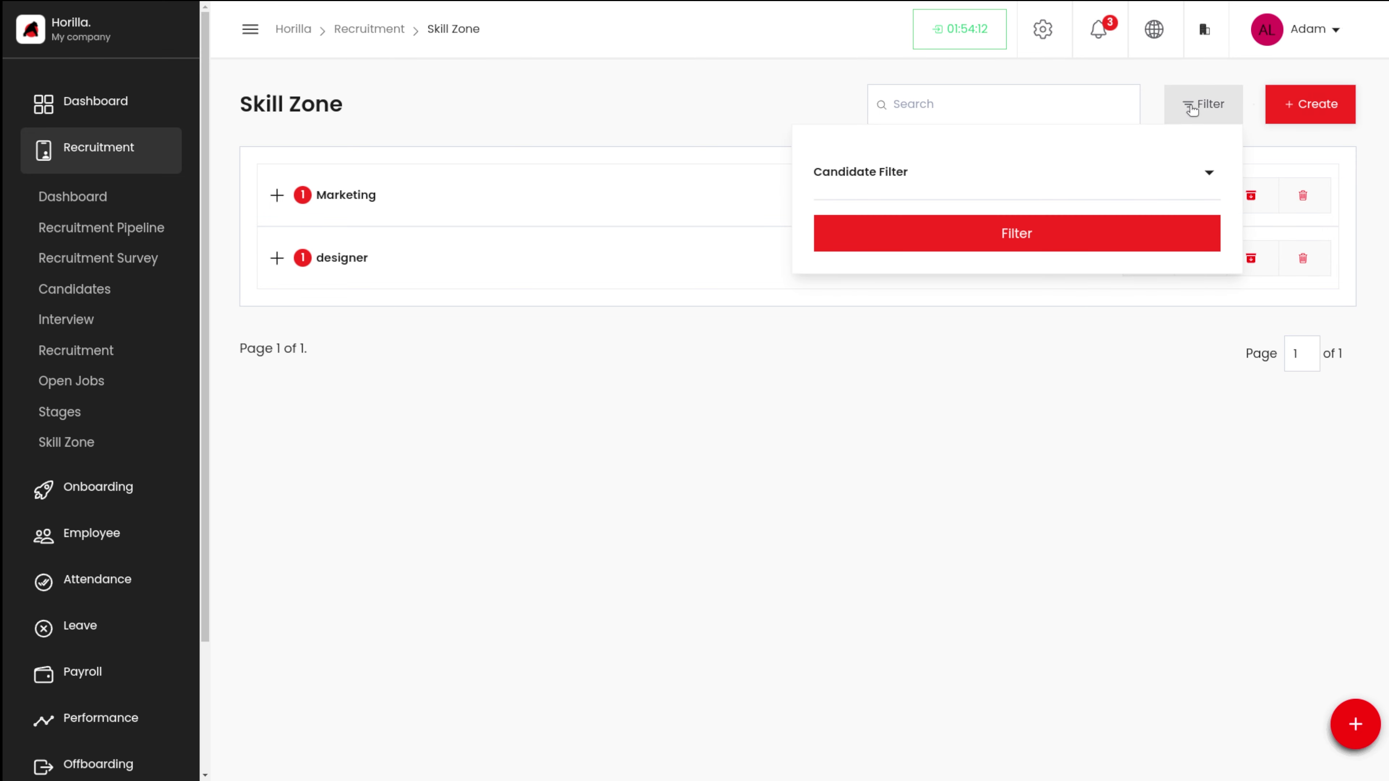
click(1052, 502)
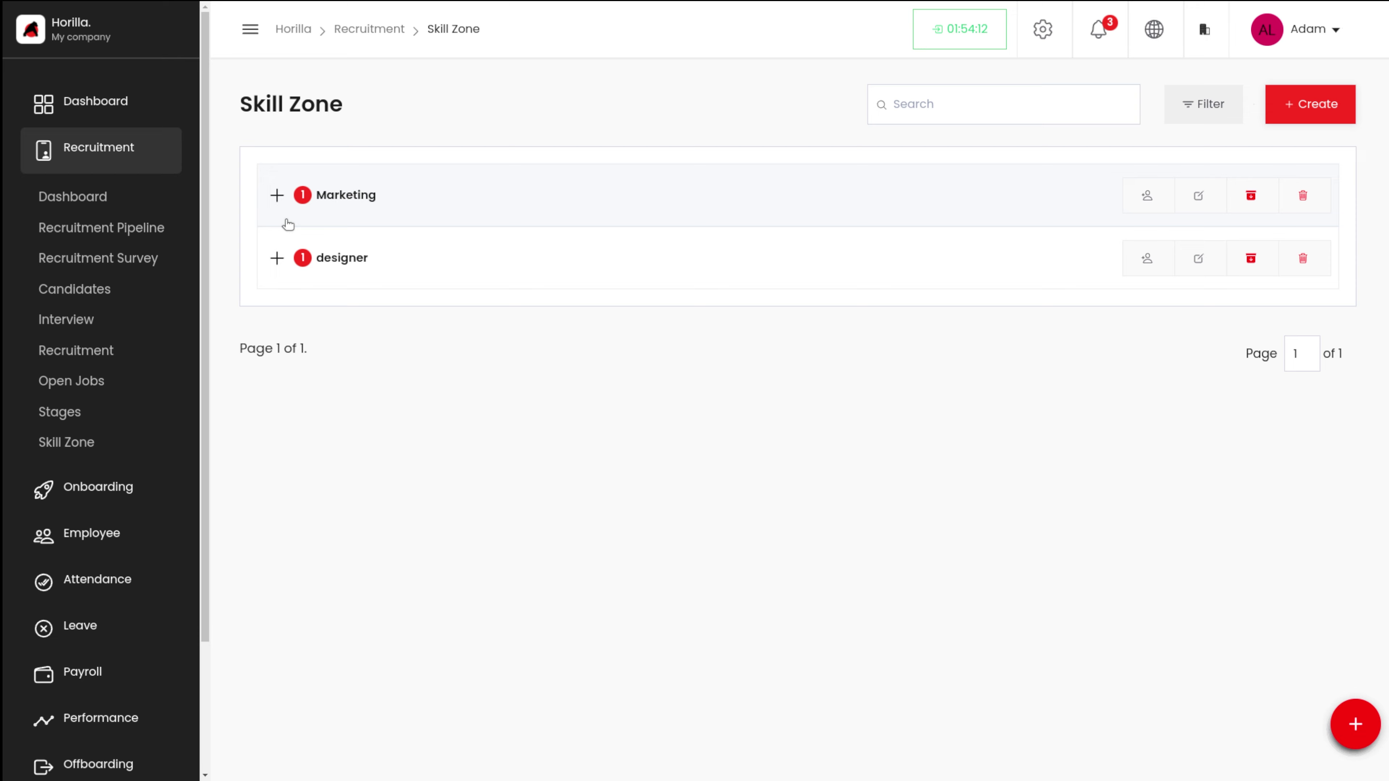
click(98, 226)
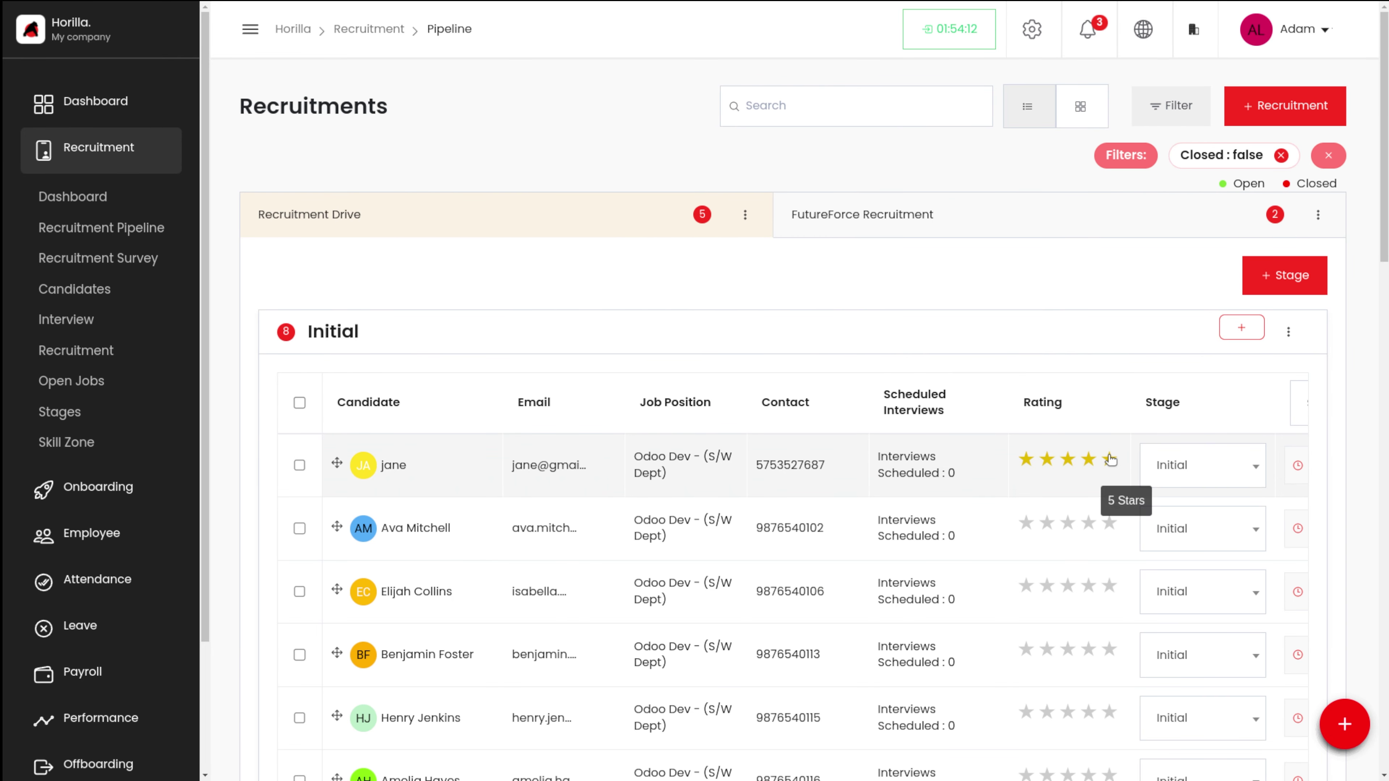
scroll(1110, 460, right, 3)
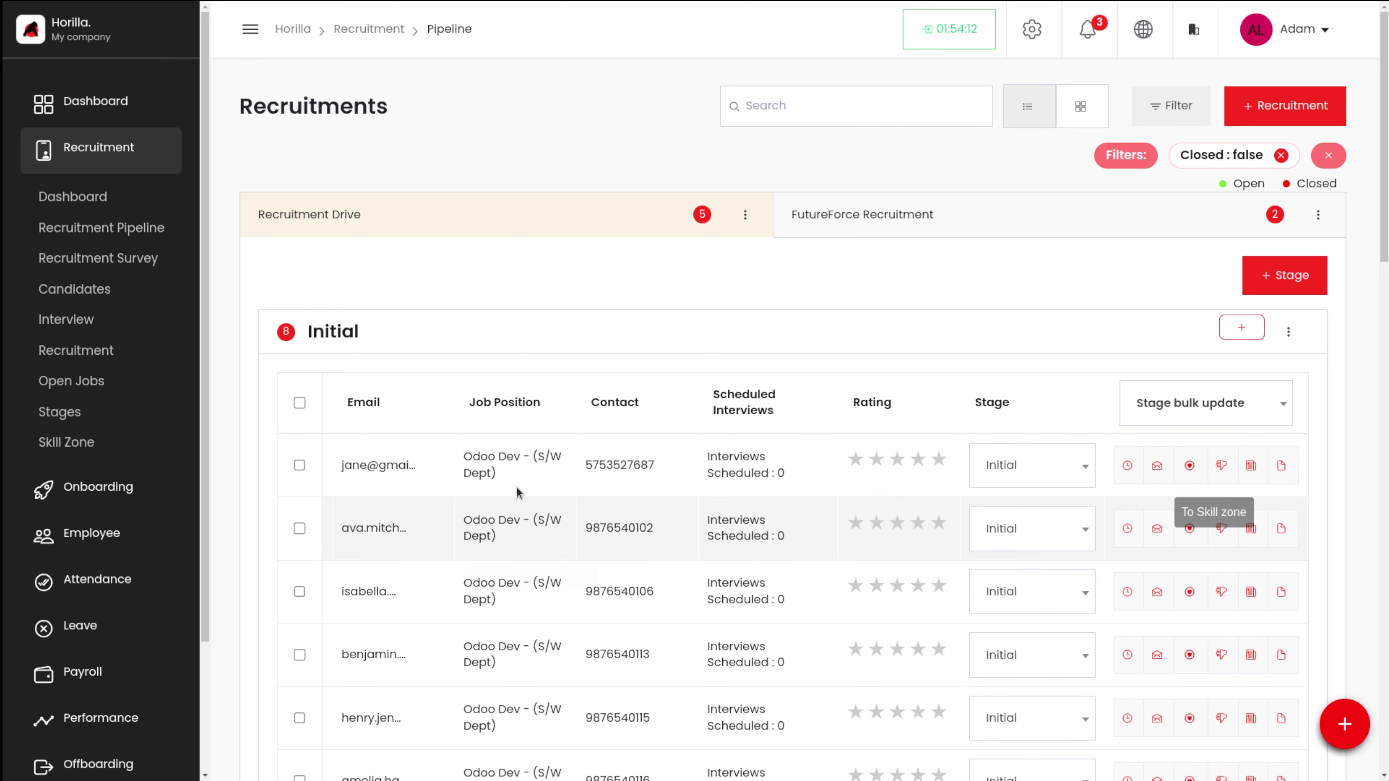
scroll(608, 505, down, 4)
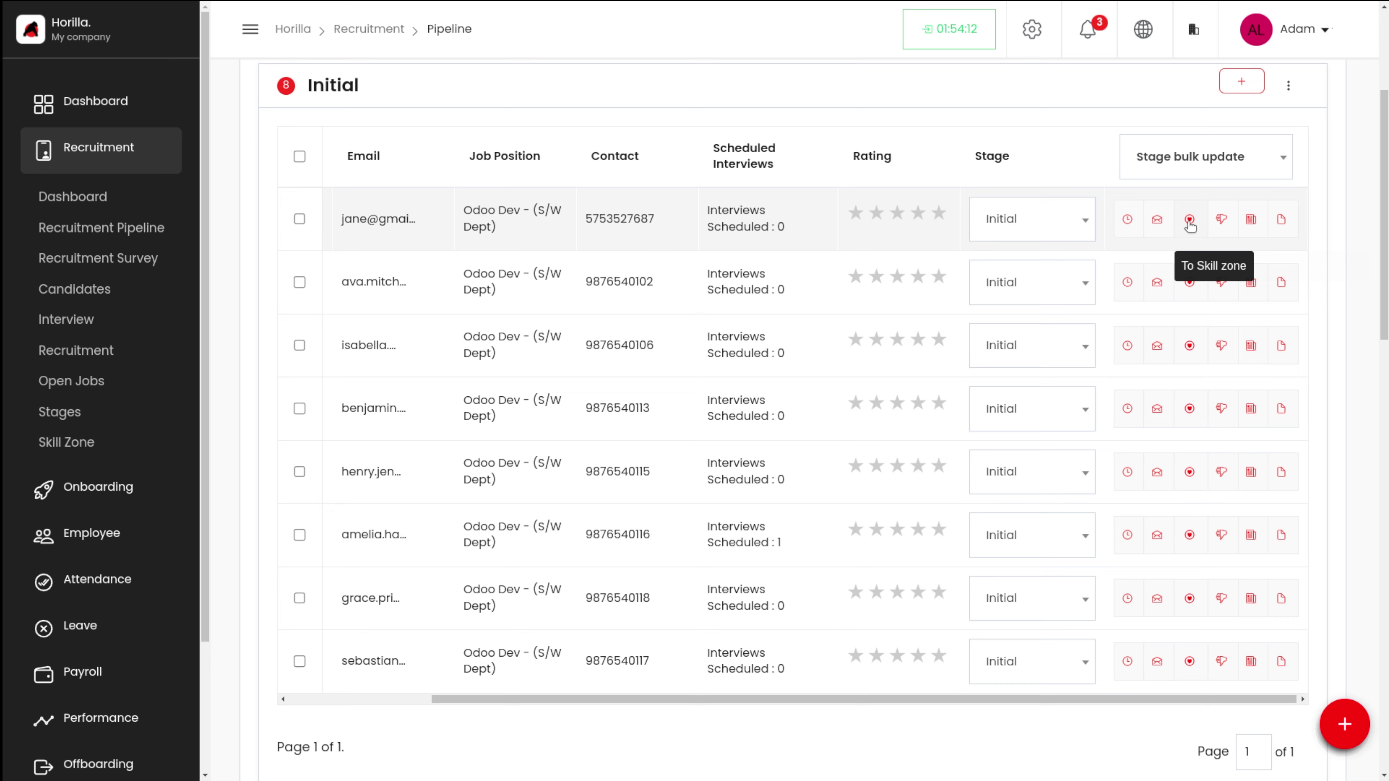
Put the first Initial-stage candidate into the Marketing skill zone with the reason 'she has skill'
click(1190, 221)
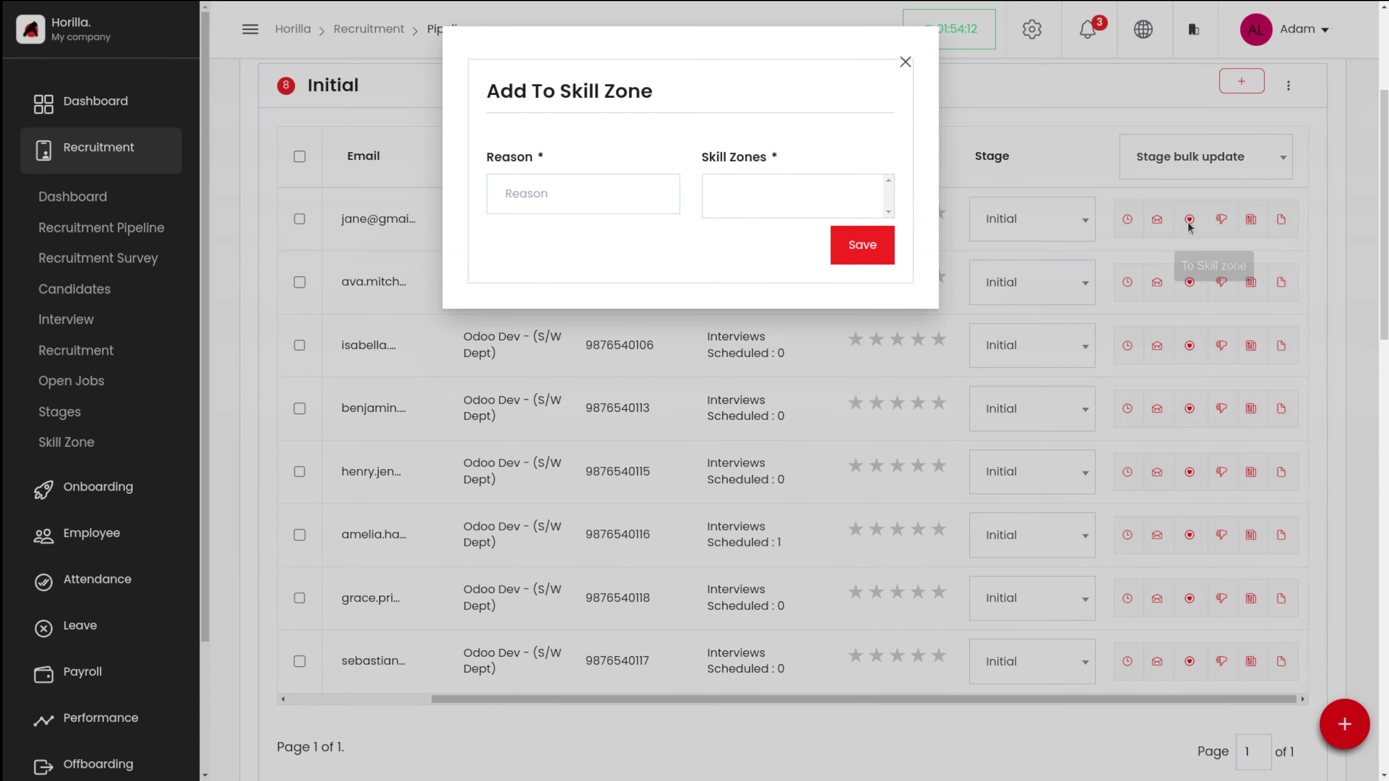
click(644, 198)
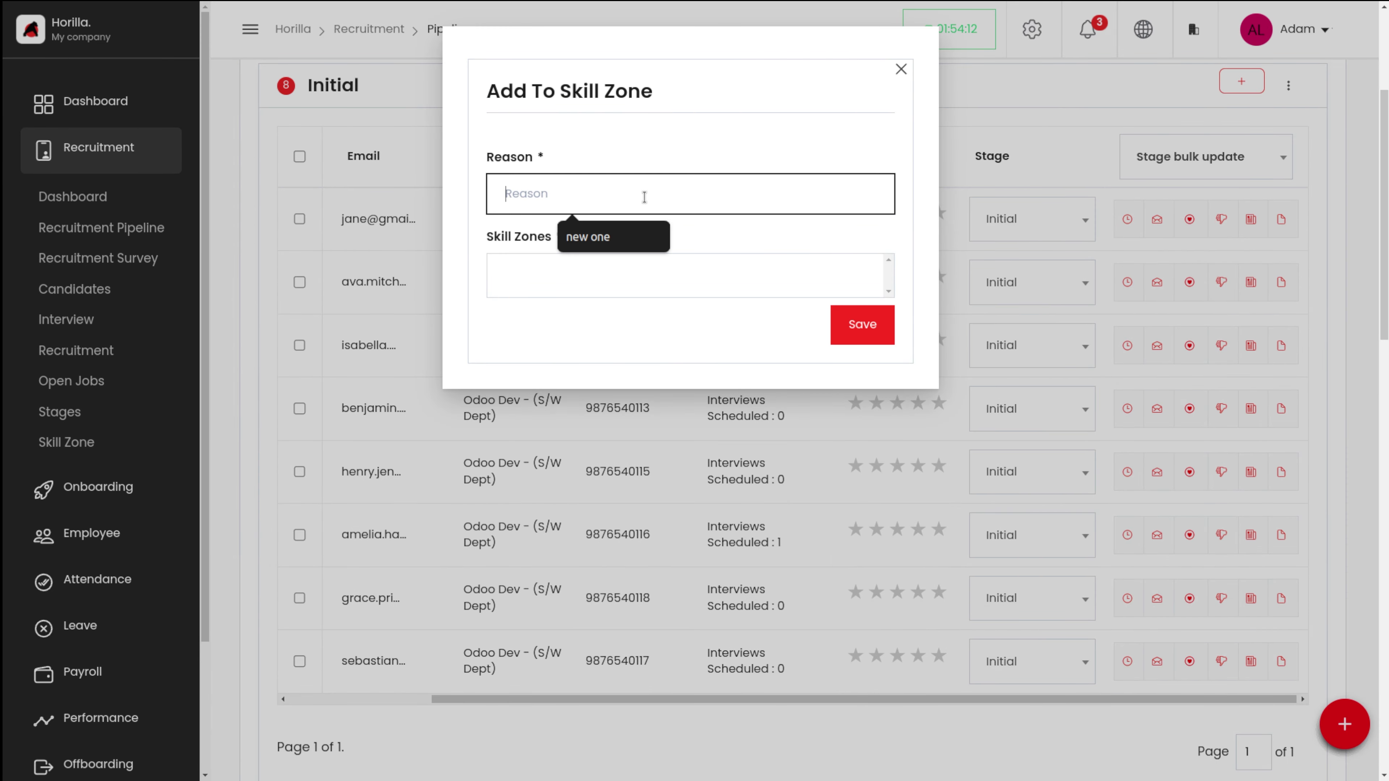
text(she has skill)
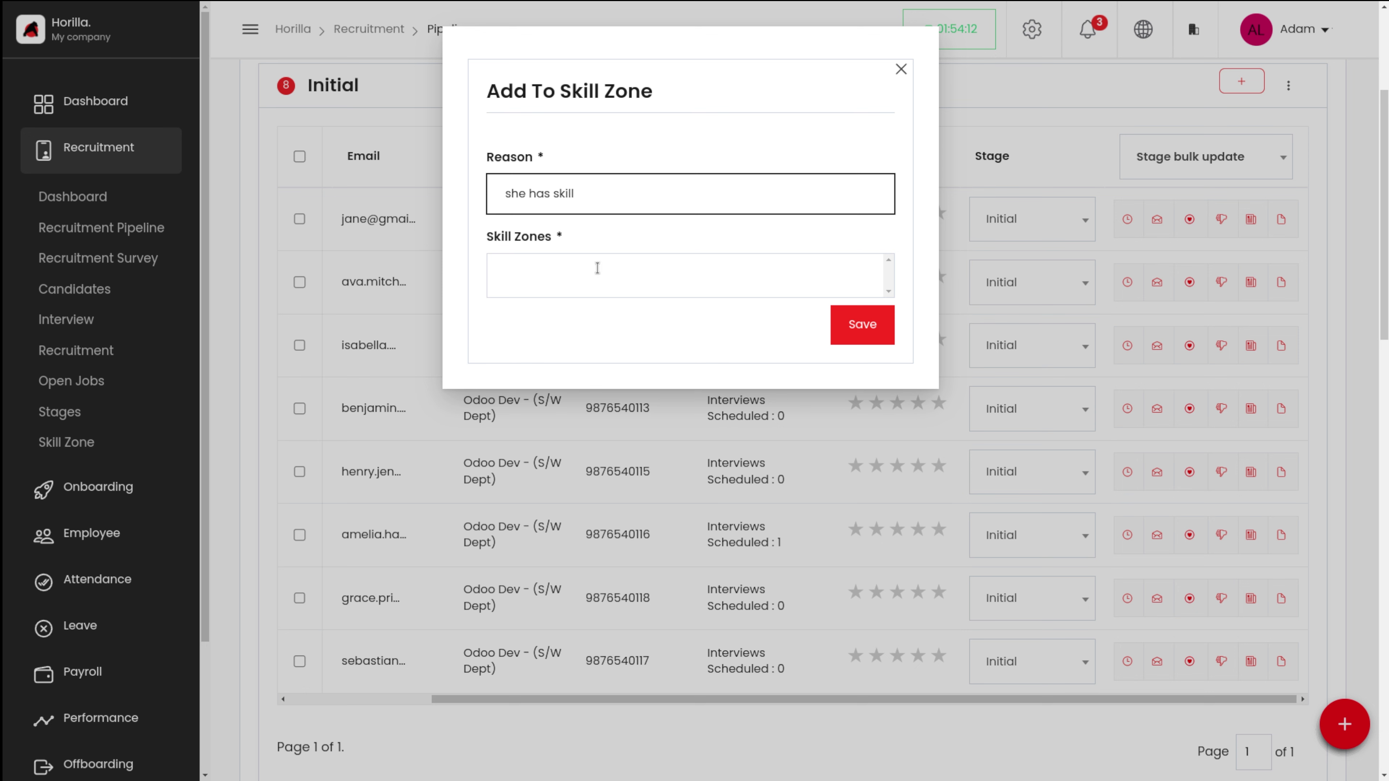
click(597, 268)
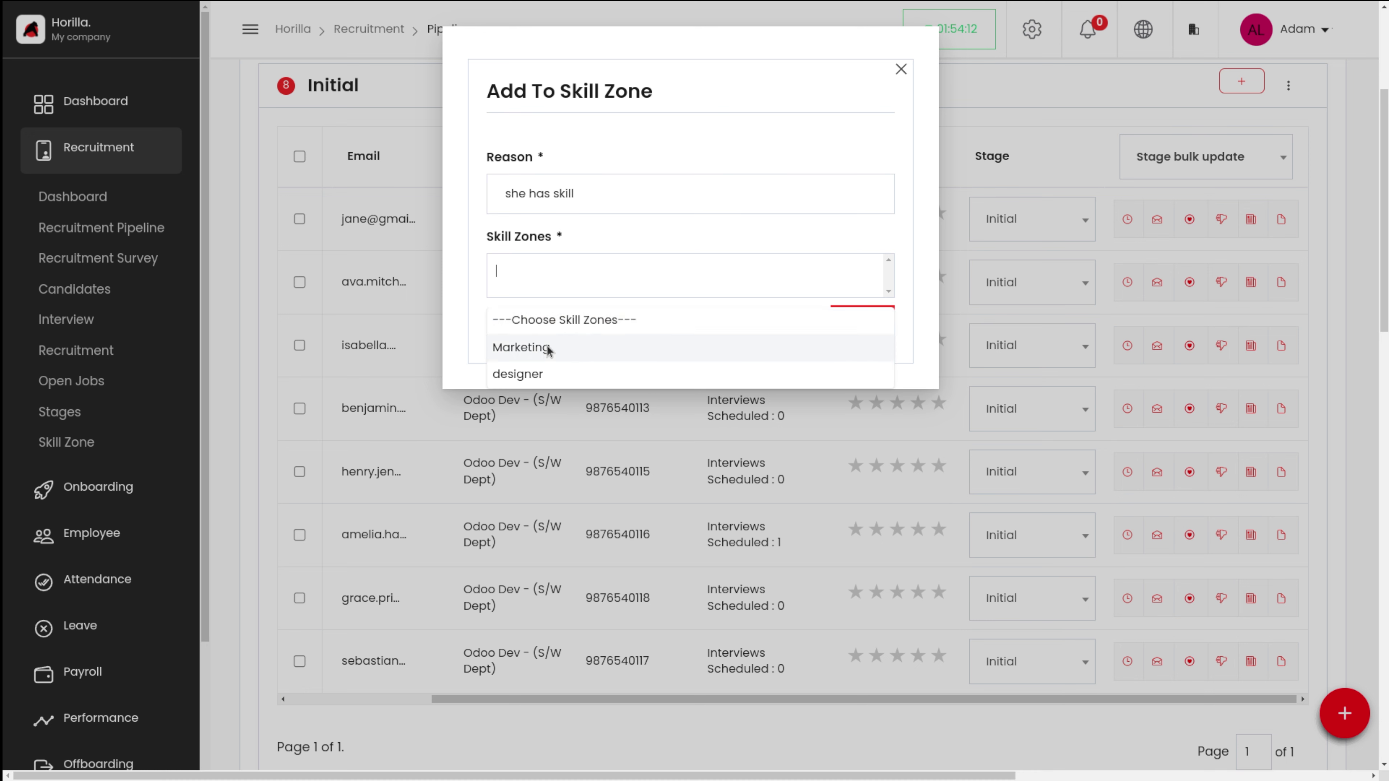
click(547, 349)
click(870, 324)
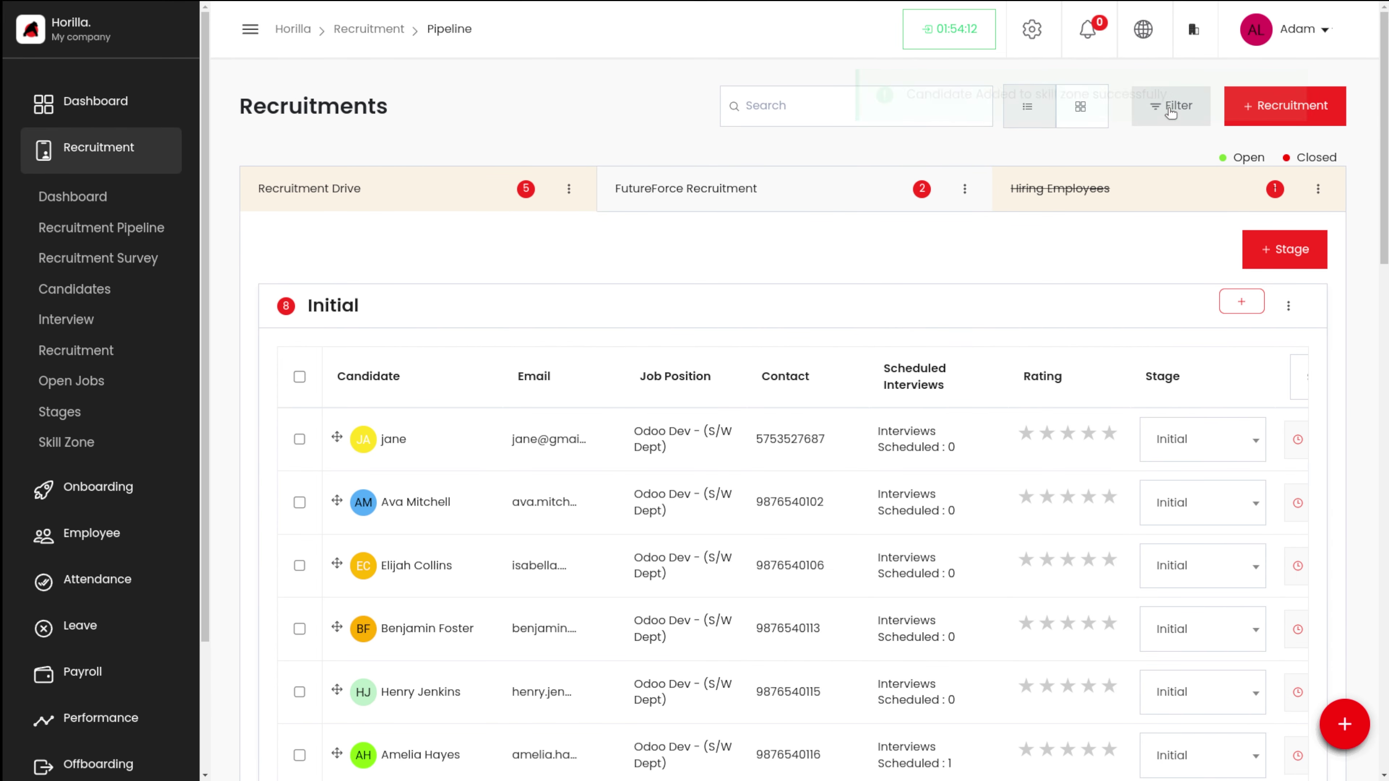
Open the Skill Zone page and expand Marketing to show its 2 candidates
click(82, 441)
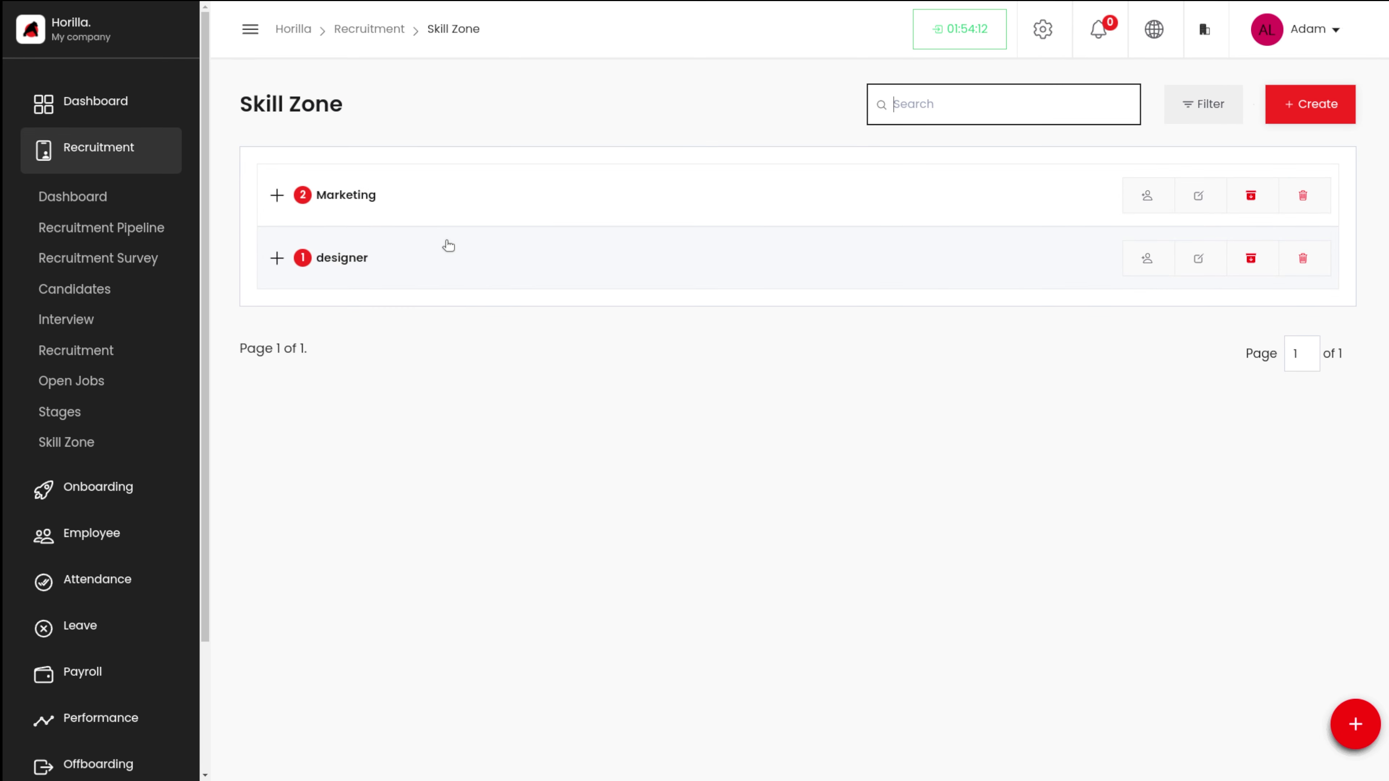
click(449, 220)
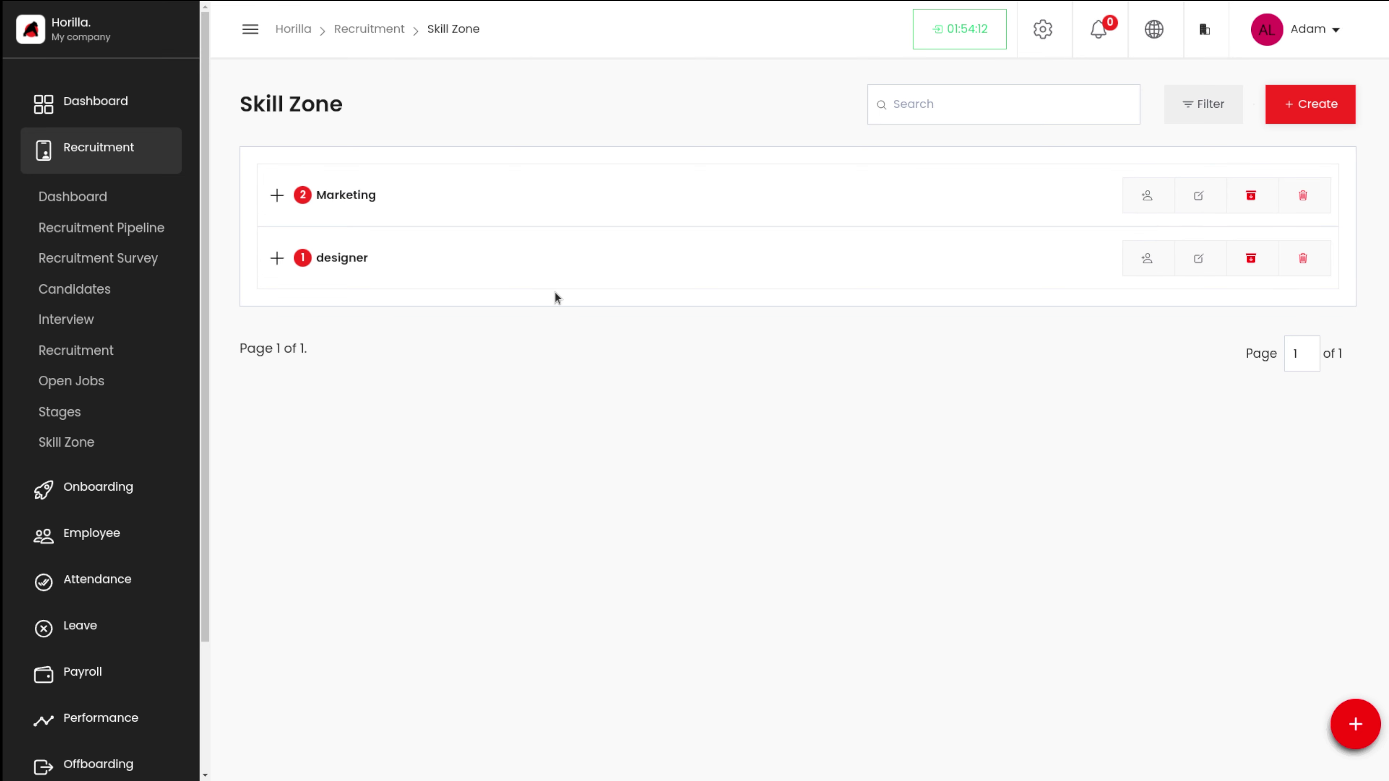
Reopen the Recruitment Pipeline and scroll the Initial stage table to its action icons
click(109, 233)
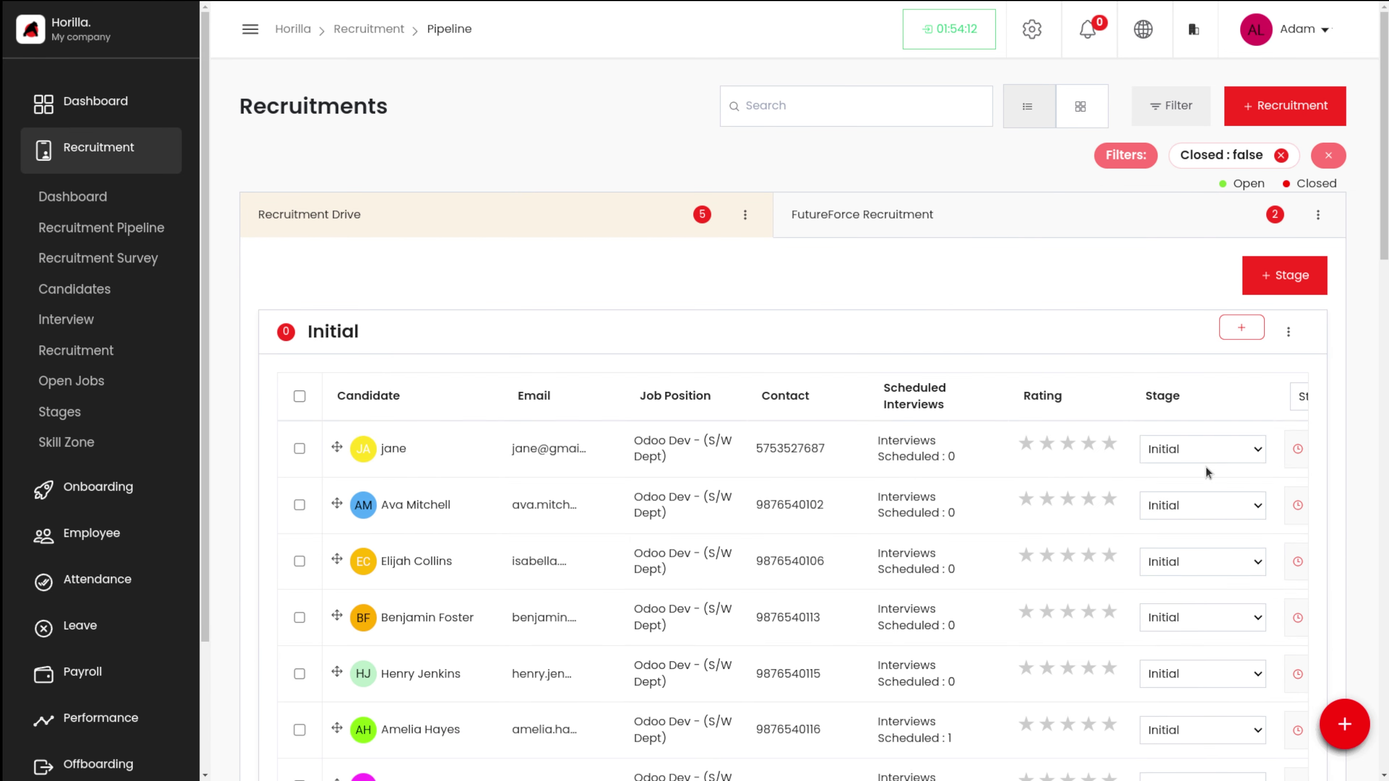
scroll(1160, 574, right, 3)
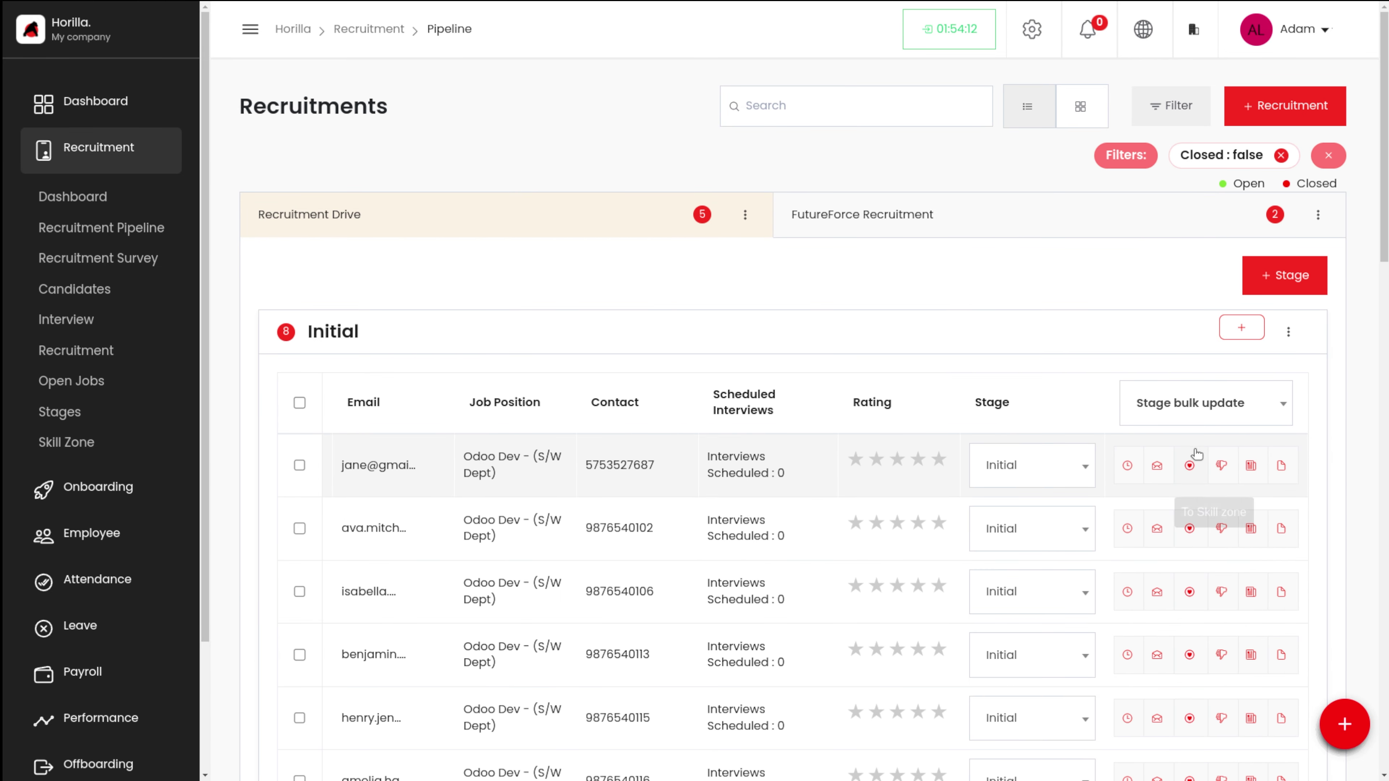